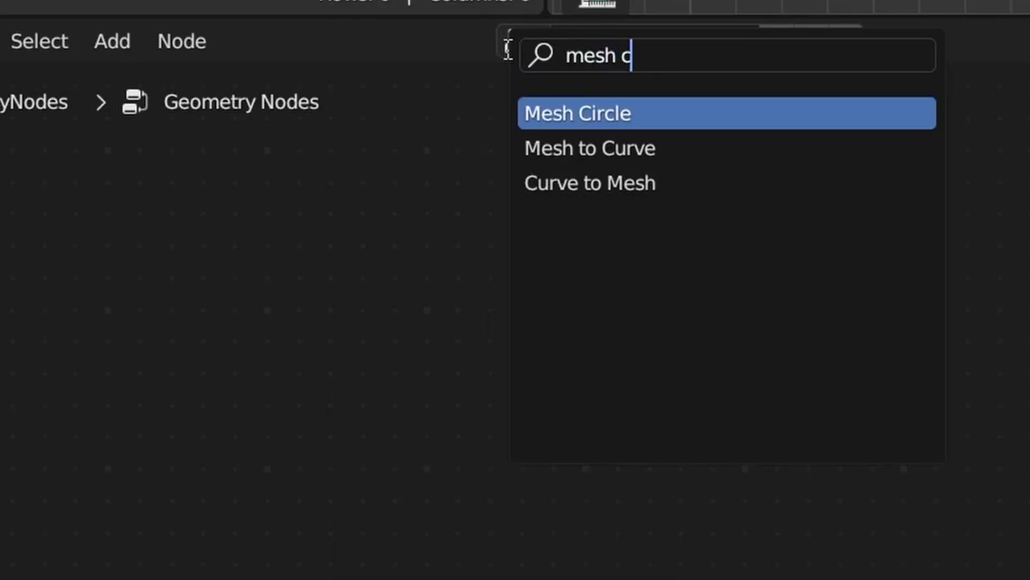
Add a Mesh Circle node to the Geometry Nodes tree.
text(ir)
click(601, 112)
click(330, 335)
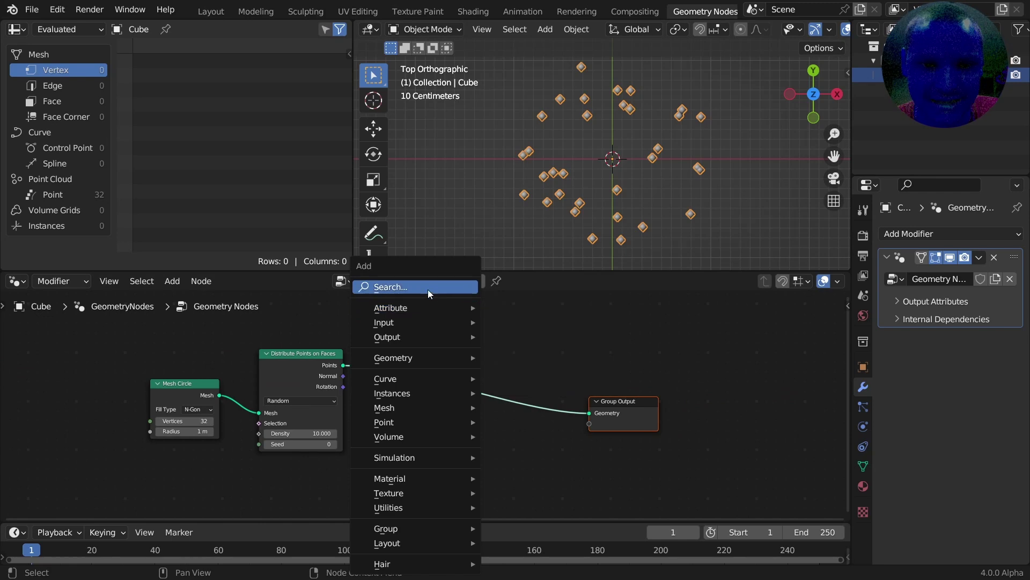
Insert a Repeat zone, feeding the distributed points into Repeat Input and linking Repeat Output to the Group Output.
text(repea)
click(458, 316)
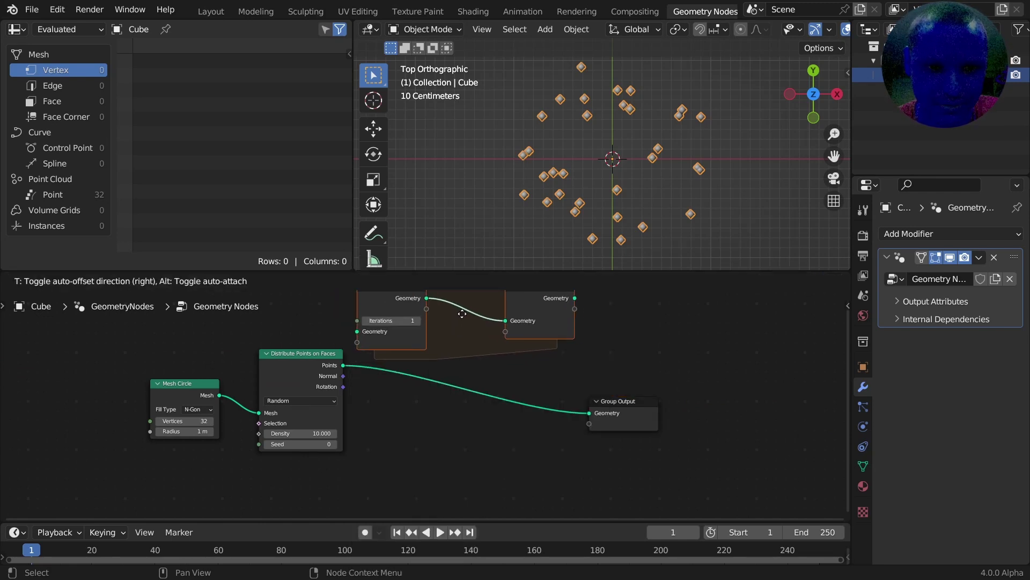
click(380, 380)
drag(368, 402, 375, 382)
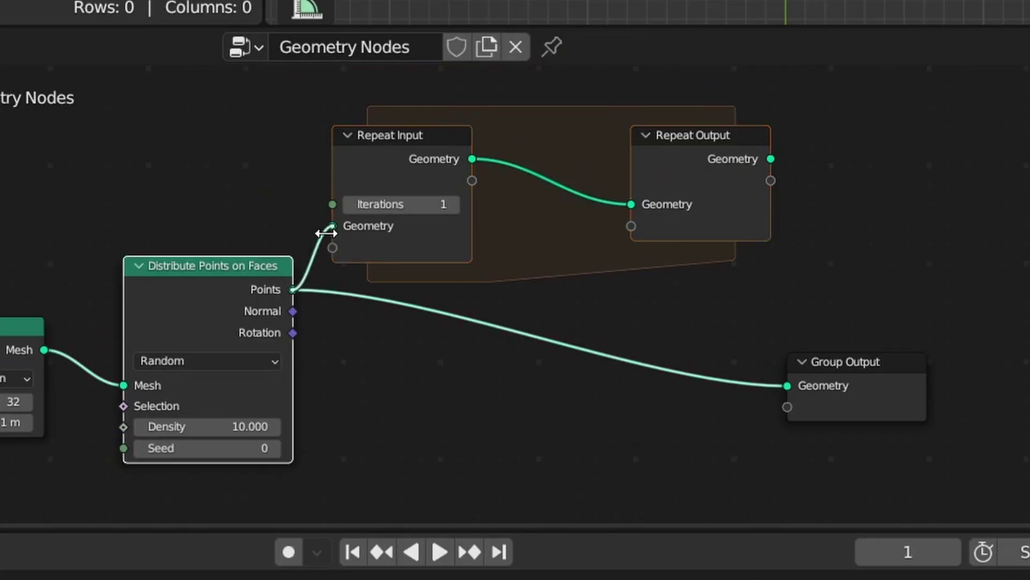
ctrl+shift+click(730, 152)
click(785, 345)
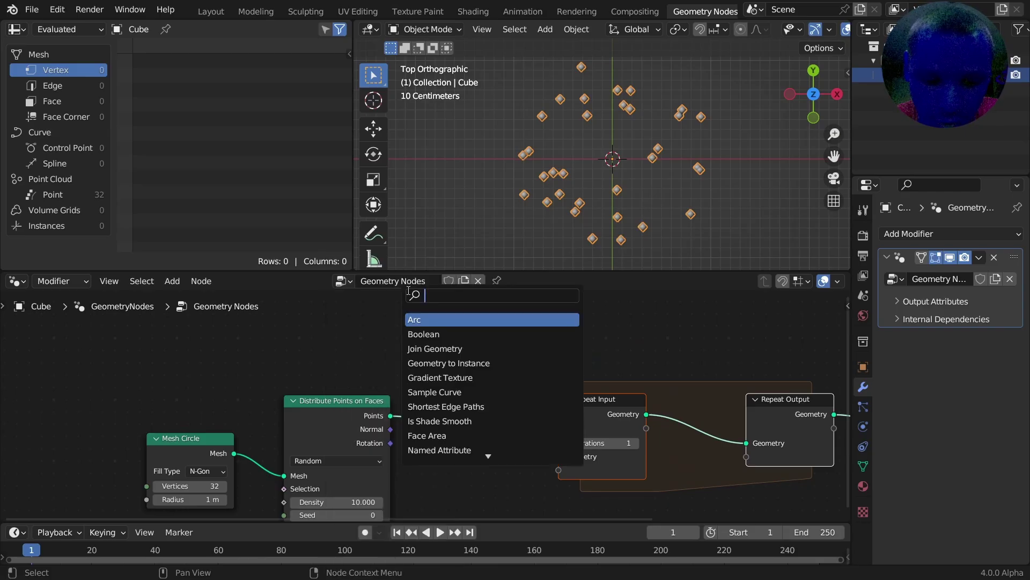
Add a Domain Size node set to Point Cloud for the distributed points and use its Point Count as the Repeat zone's Iterations.
text(domain)
key(Return)
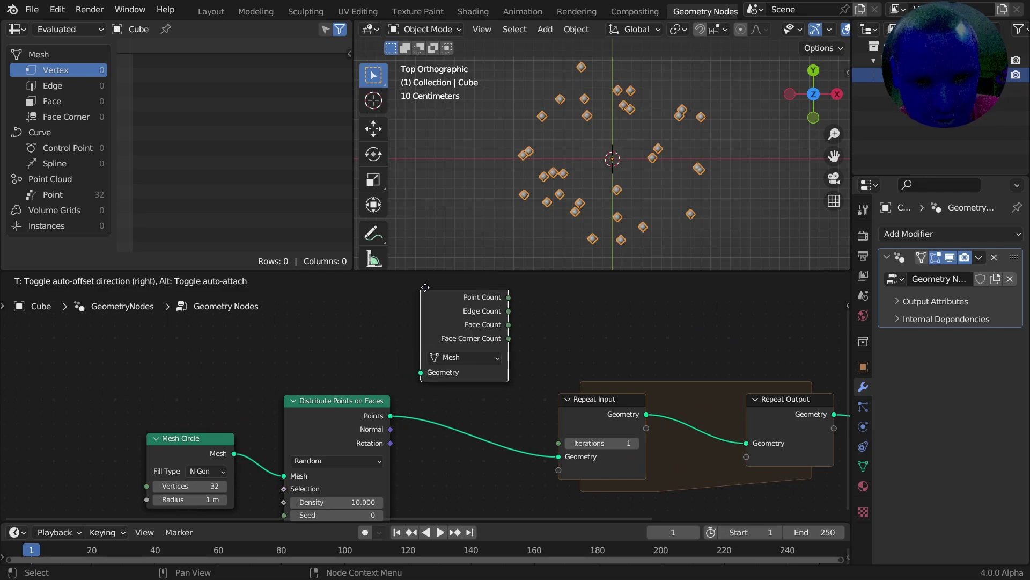
click(456, 317)
drag(391, 416, 451, 401)
click(485, 387)
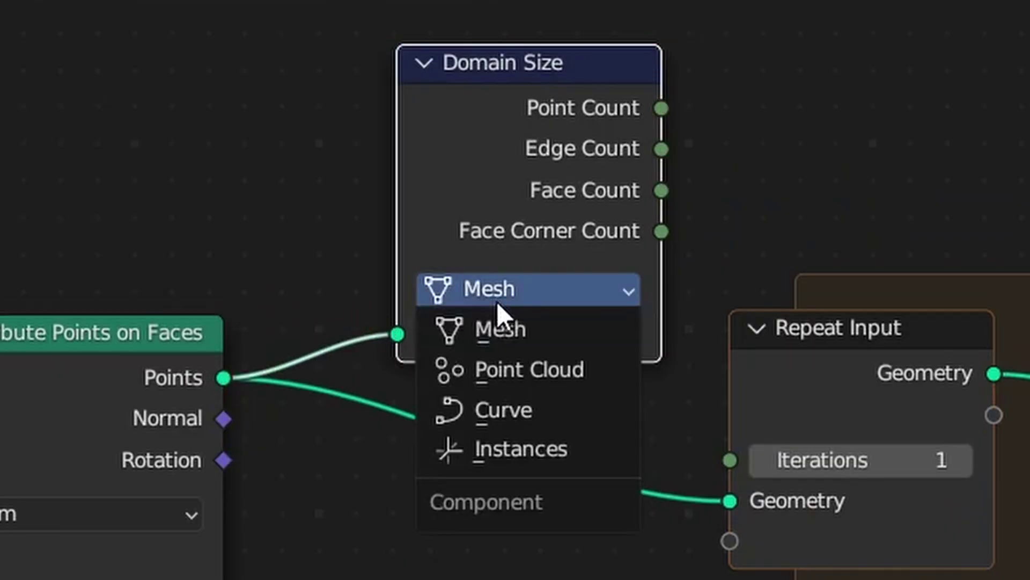
click(515, 369)
drag(656, 110, 733, 469)
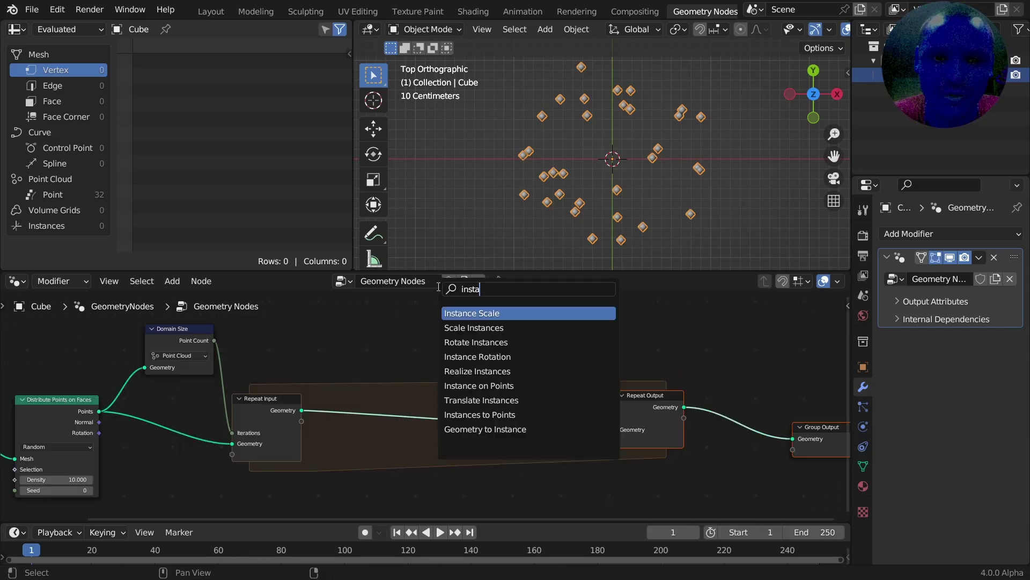
Add an Instance on Points node inside the Repeat zone.
text(ance on)
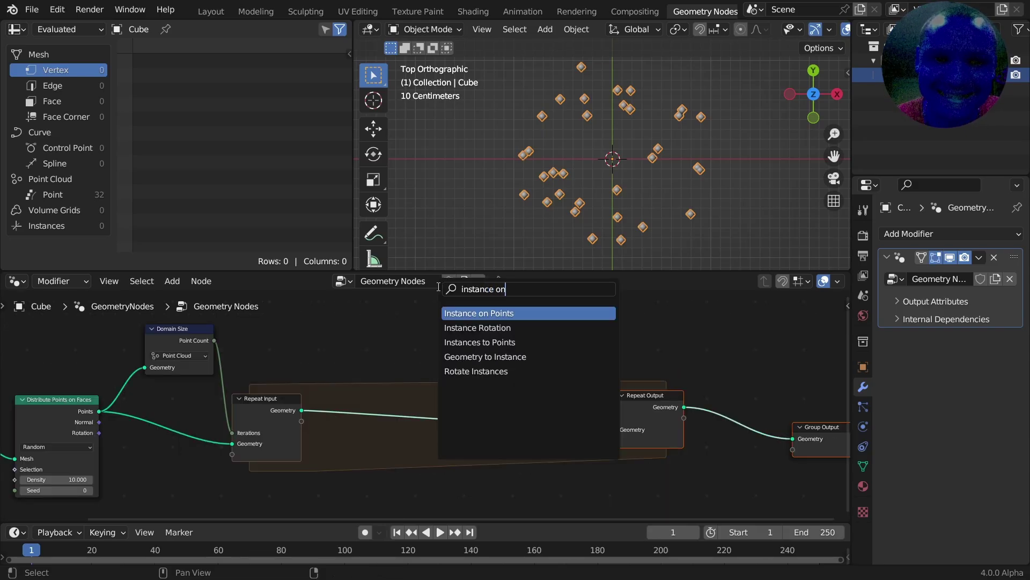
click(472, 313)
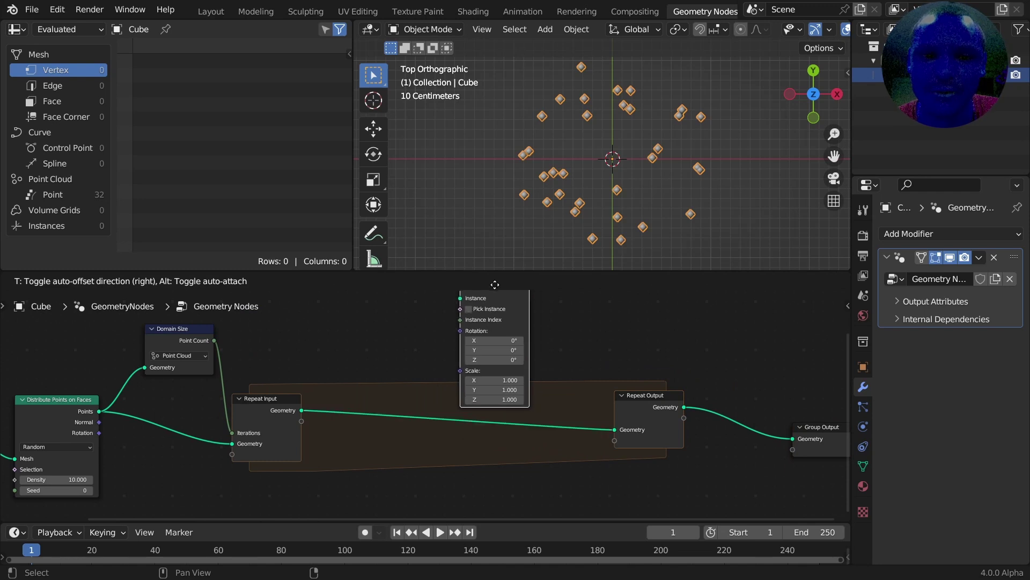
click(518, 301)
Add a Cylinder node with a depth of 0.0001 m and link its Mesh to the Instance input of Instance on Points.
middle_drag(281, 407, 305, 447)
scroll(306, 447, up, 2)
key(shift+a)
text(cylind)
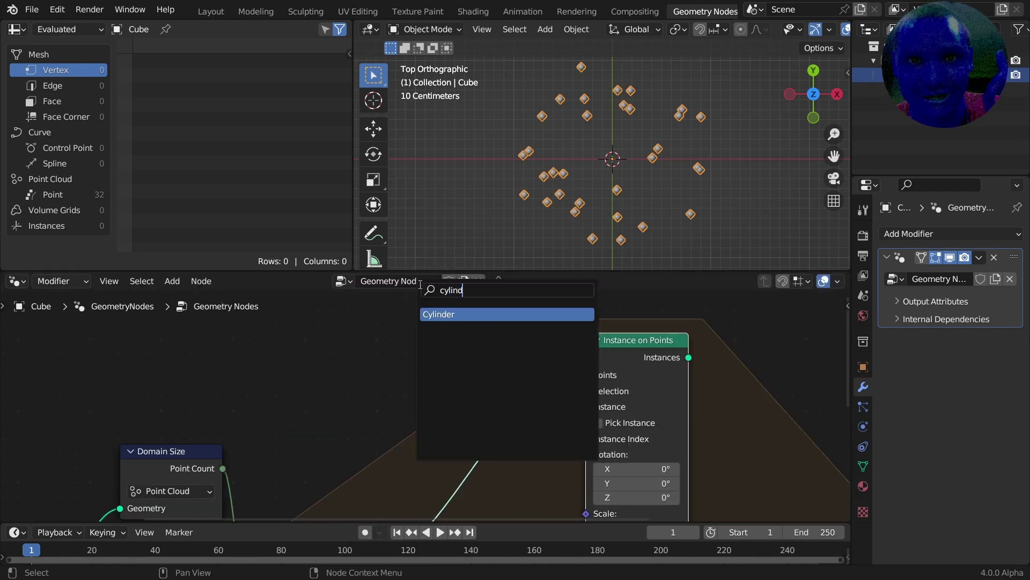
key(Return)
click(356, 330)
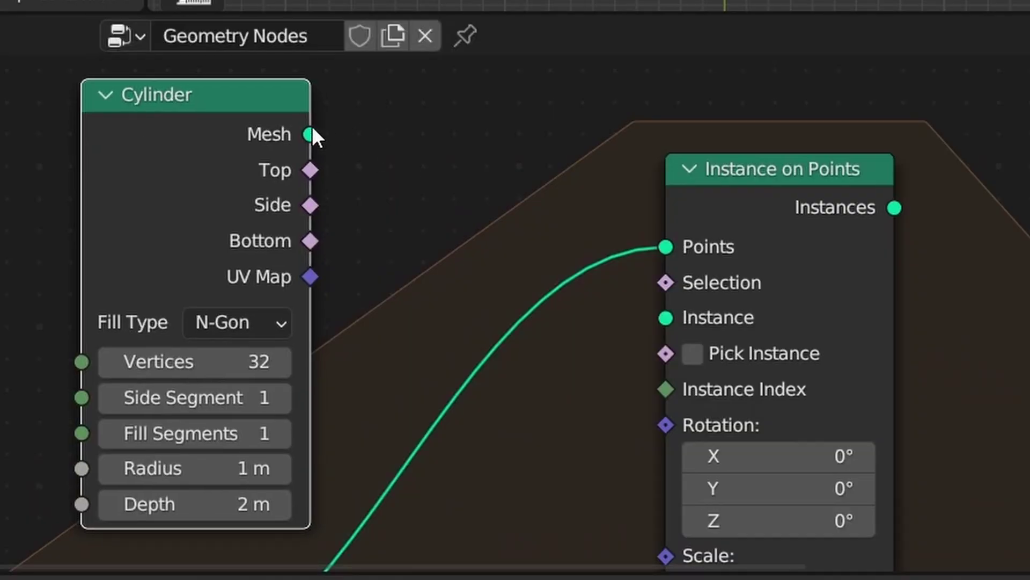
drag(310, 134, 739, 214)
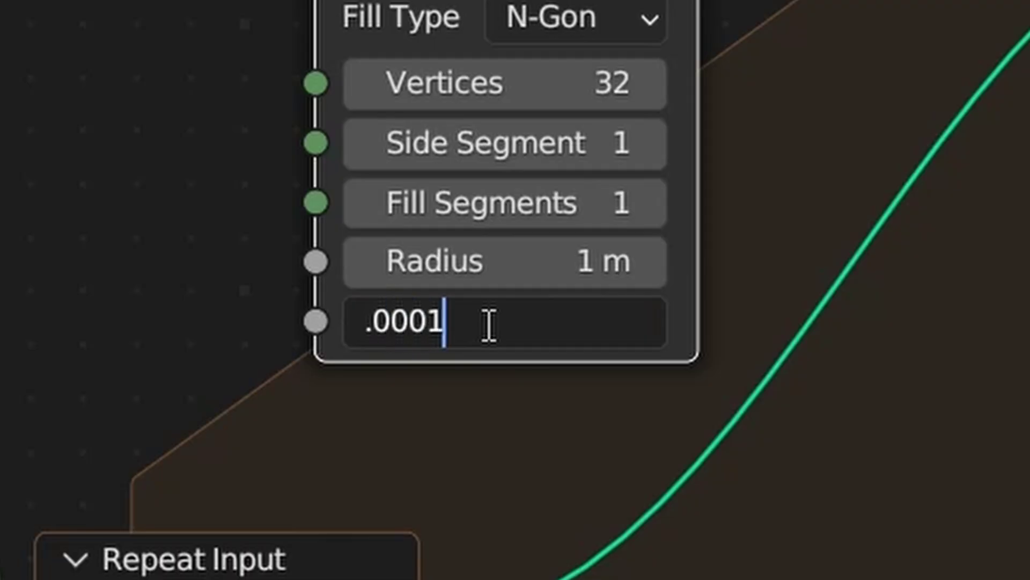
key(Return)
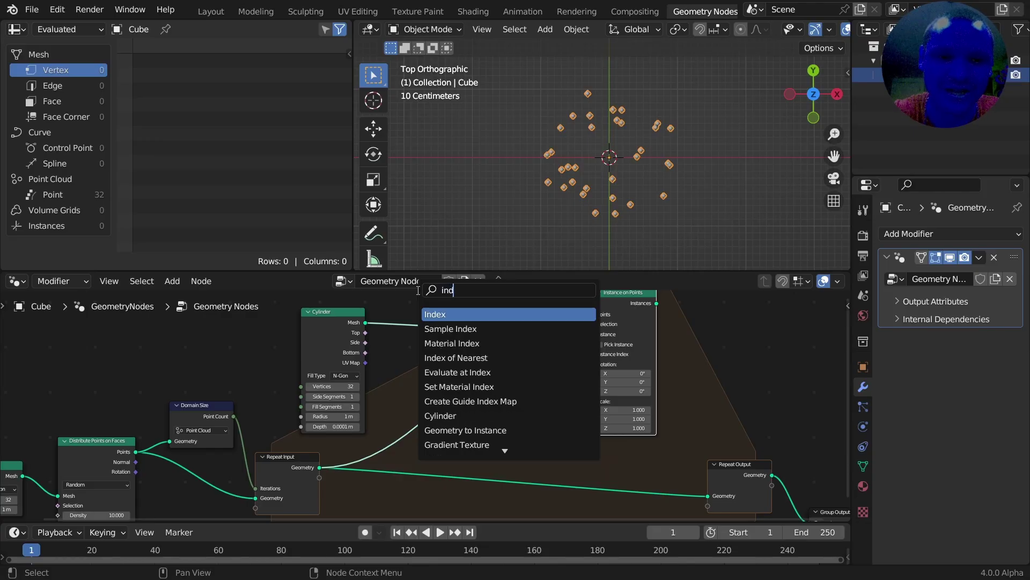
Add an Index node beside the Cylinder node.
text(e)
key(Return)
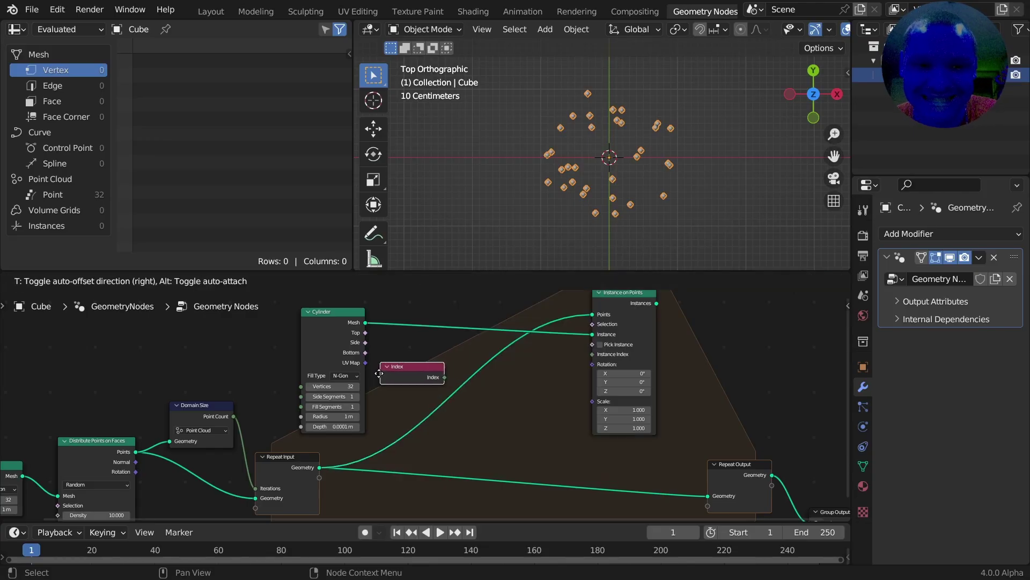
click(375, 374)
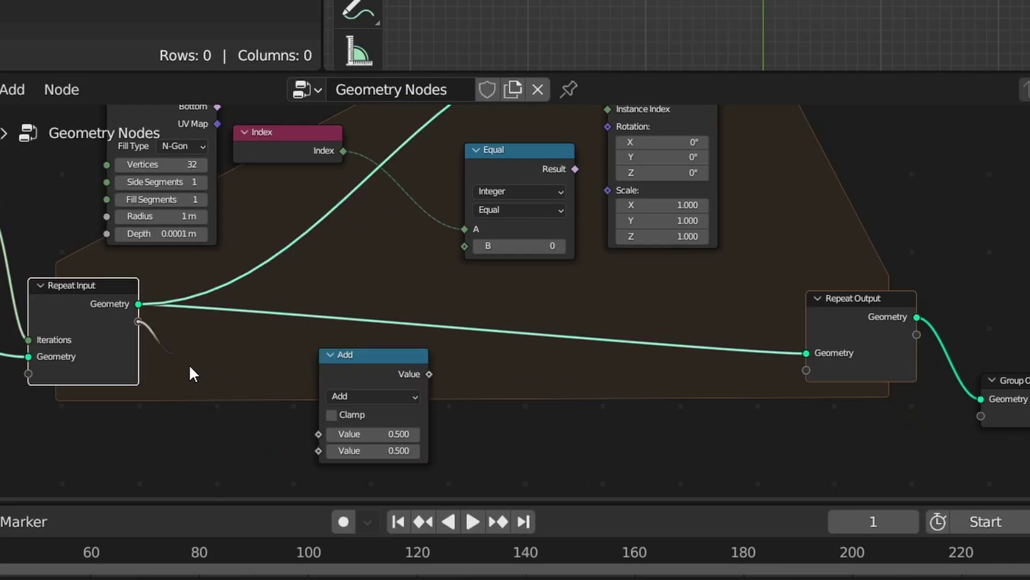
Build a loop counter by passing a new Repeat zone Value through the Add node with an increment of 1.
drag(188, 364, 318, 434)
drag(429, 374, 806, 387)
scroll(377, 379, up, 3)
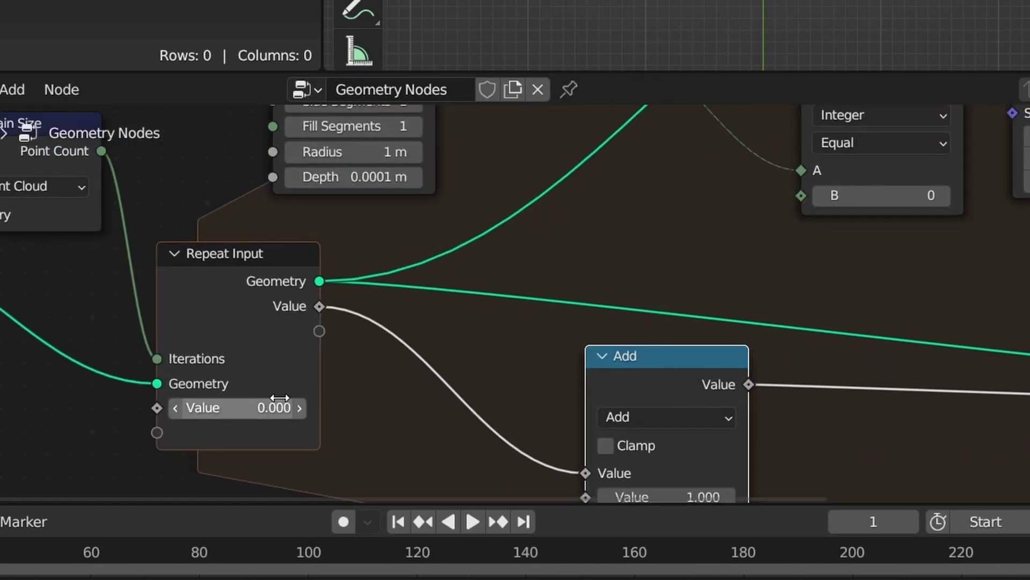
Compare the Index with the loop counter and use the Equal node's Result as the Selection of Instance on Points.
middle_drag(276, 408, 87, 283)
scroll(483, 214, down, 1)
middle_drag(415, 300, 347, 352)
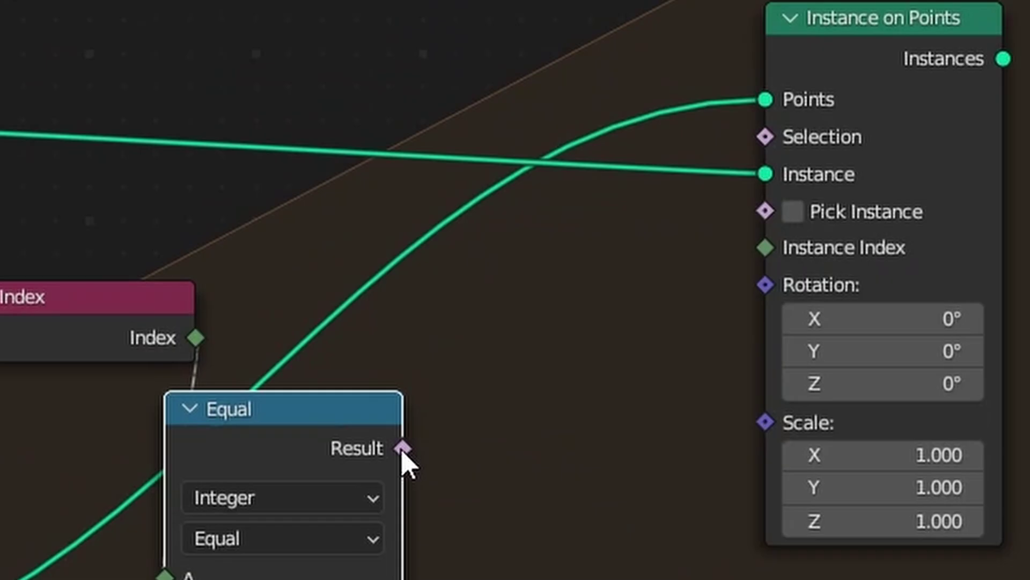
drag(402, 449, 768, 153)
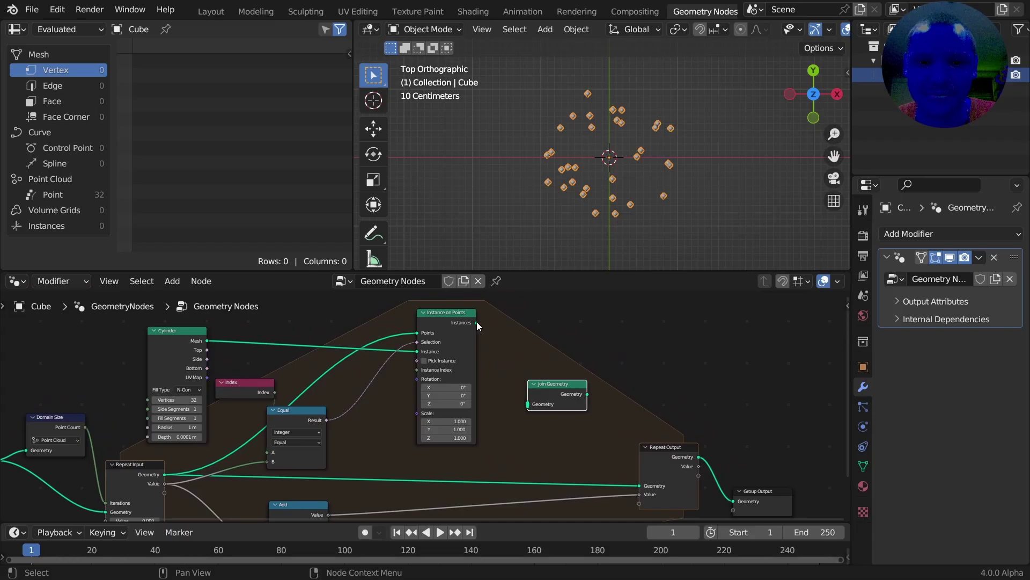
Join the instances with a second geometry item carried through the Repeat zone and send that item to the Group Output.
drag(477, 323, 551, 439)
middle_drag(192, 491, 244, 438)
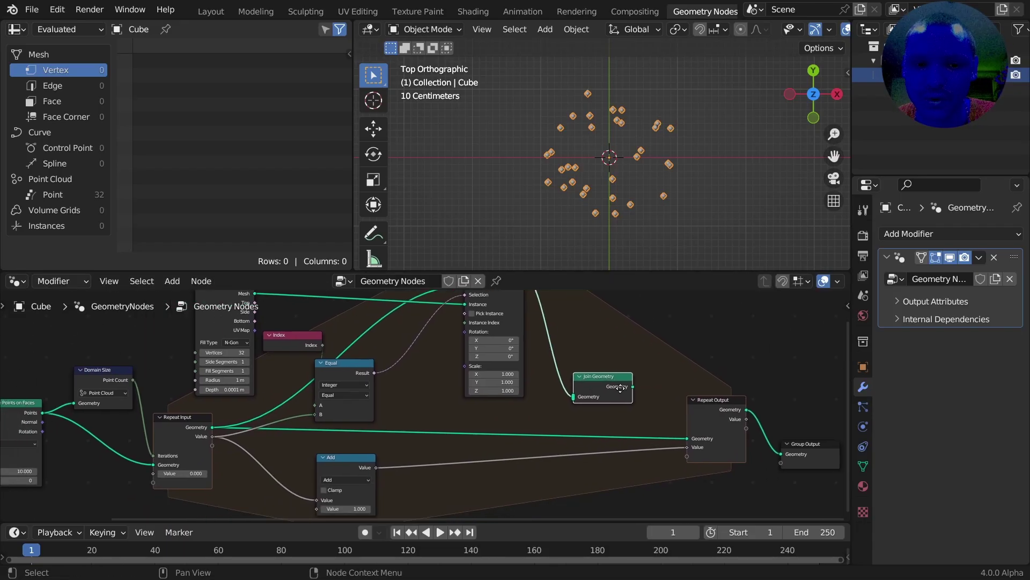
drag(215, 439, 575, 456)
middle_drag(697, 457, 580, 443)
drag(638, 412, 766, 416)
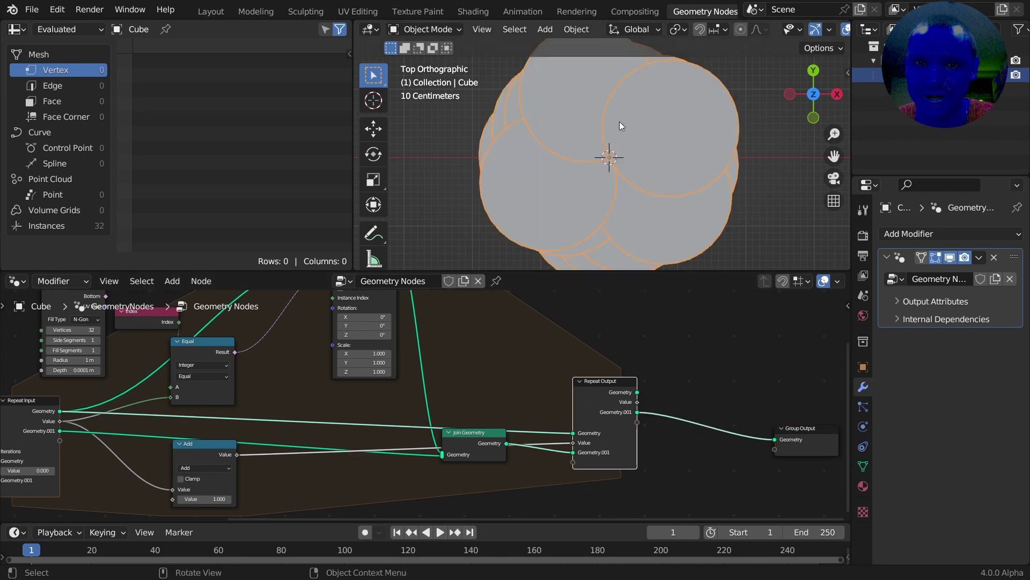
Set the Cylinder node's Fill Type to None.
middle_drag(145, 302, 340, 376)
scroll(279, 389, up, 2)
click(278, 393)
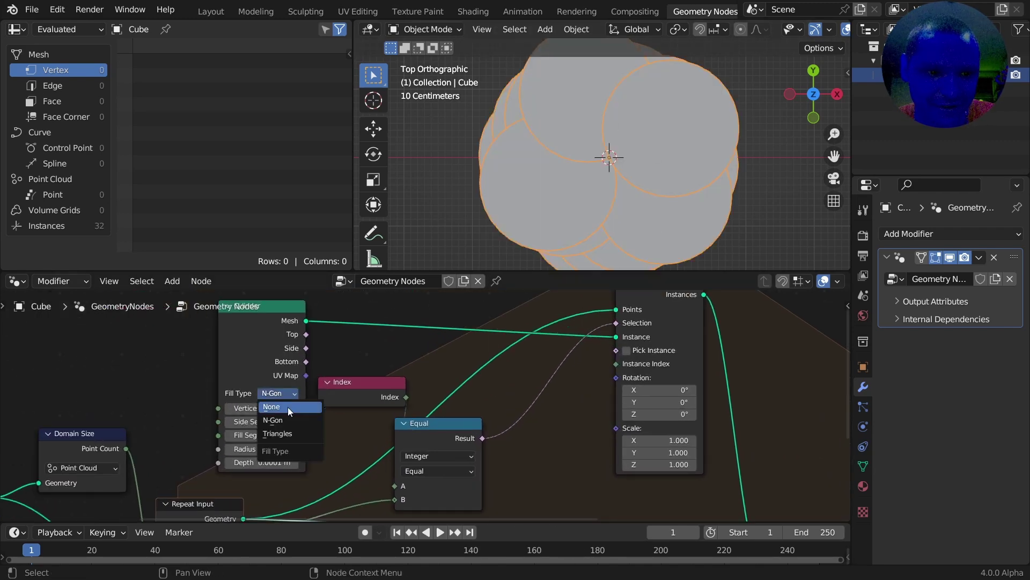
click(266, 408)
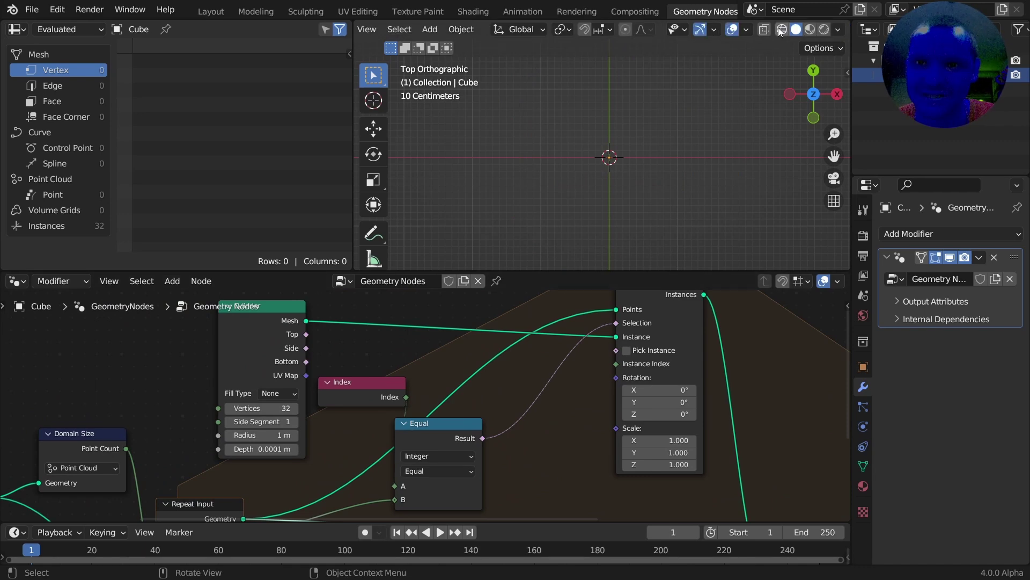
Add a Length vector math node driven by the Position node.
scroll(658, 121, down, 3)
scroll(609, 142, up, 2)
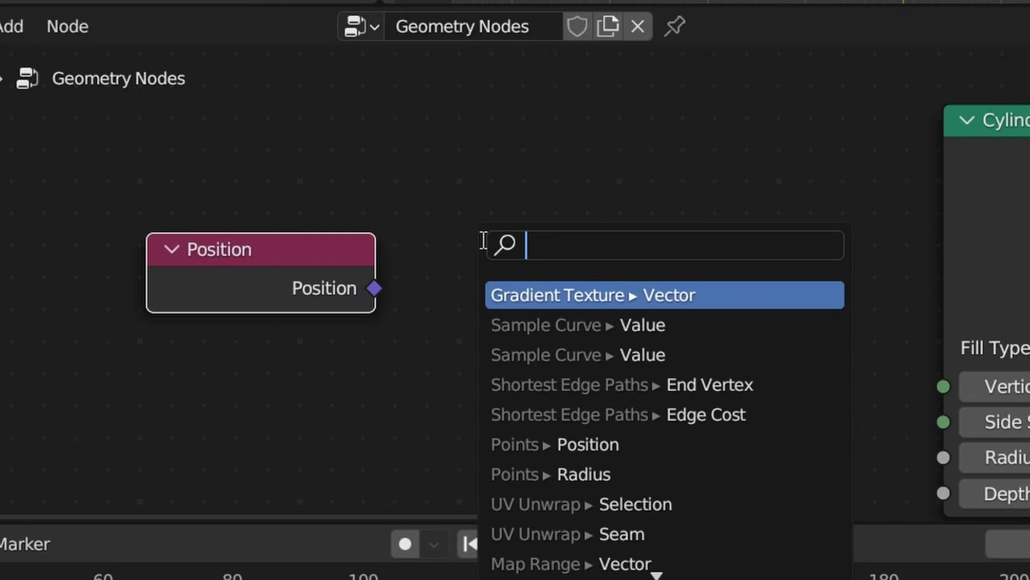
text(len)
key(Return)
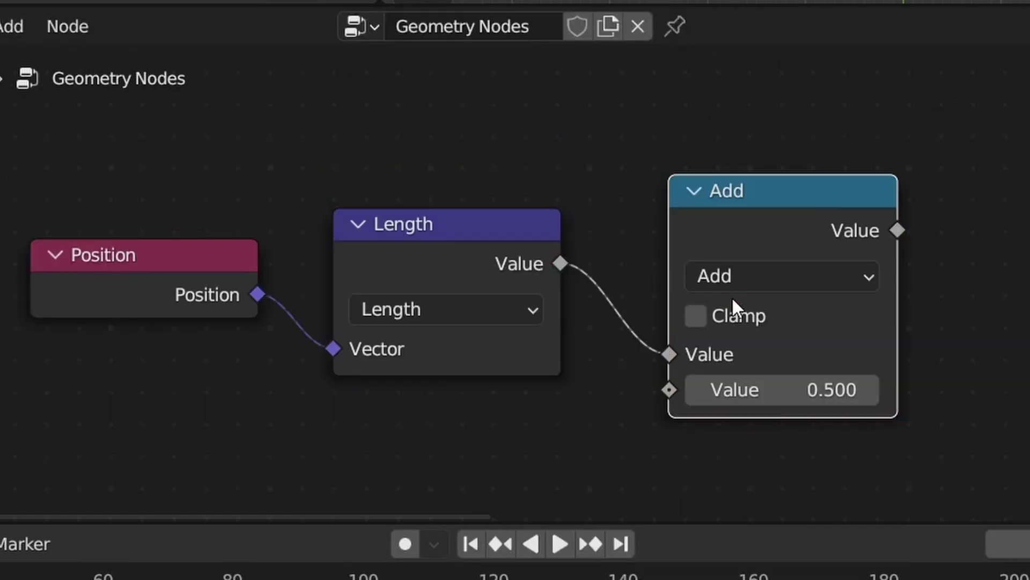
Set the math node to subtract the position length from 1 by swapping its inputs and choosing Subtract.
key(alt+s)
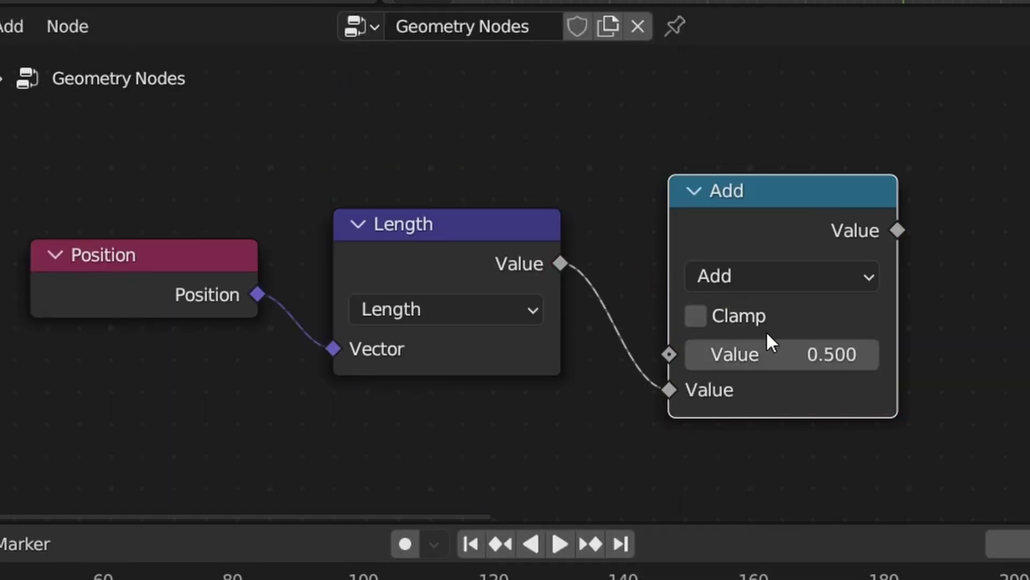
click(814, 351)
text(1)
key(Return)
click(768, 276)
click(771, 285)
scroll(779, 263, down, 3)
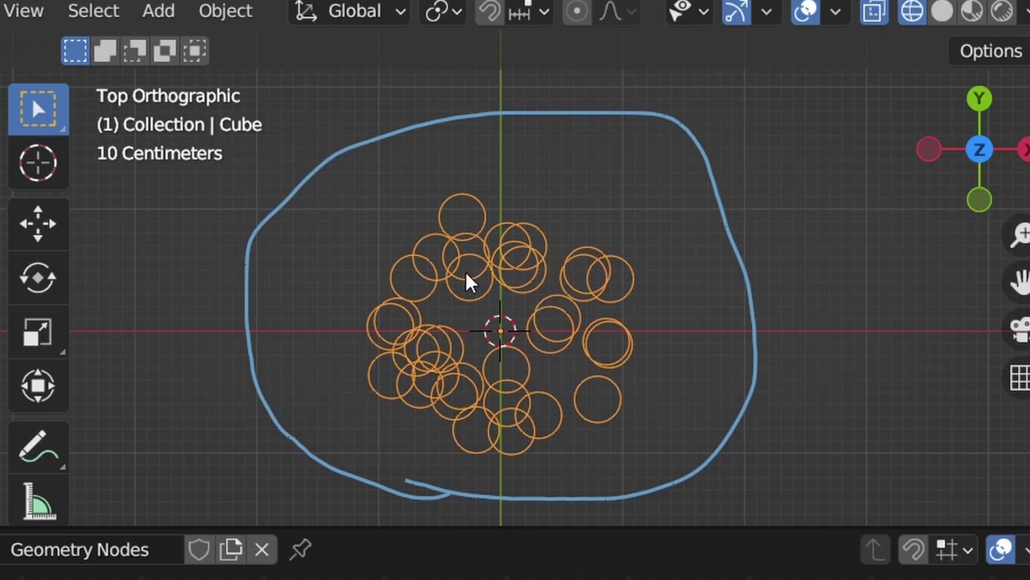
shift+middle_drag(543, 246, 534, 248)
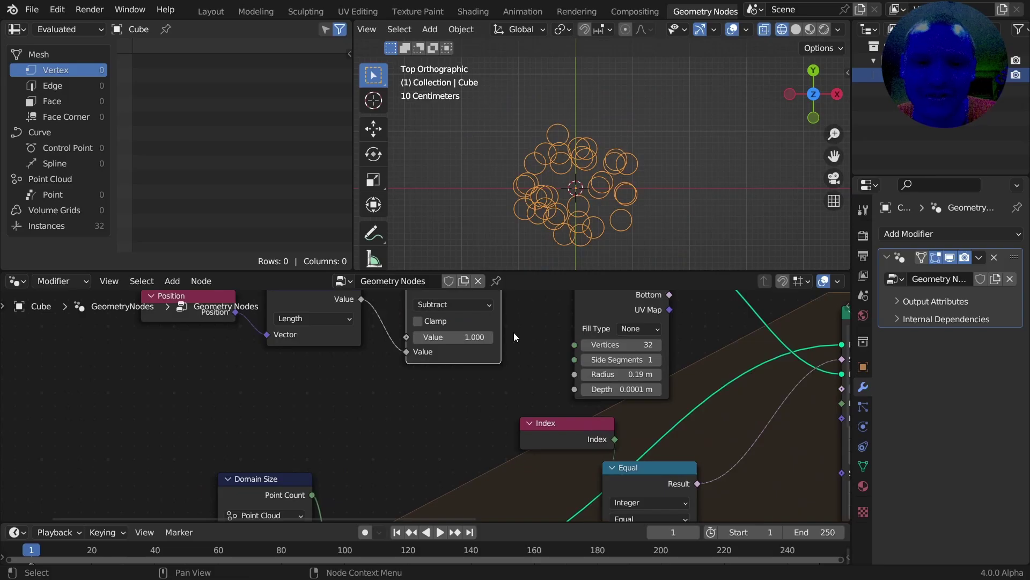
Try to drive the Cylinder's Radius directly with the Subtract node's value.
middle_drag(514, 333, 452, 346)
drag(448, 342, 522, 431)
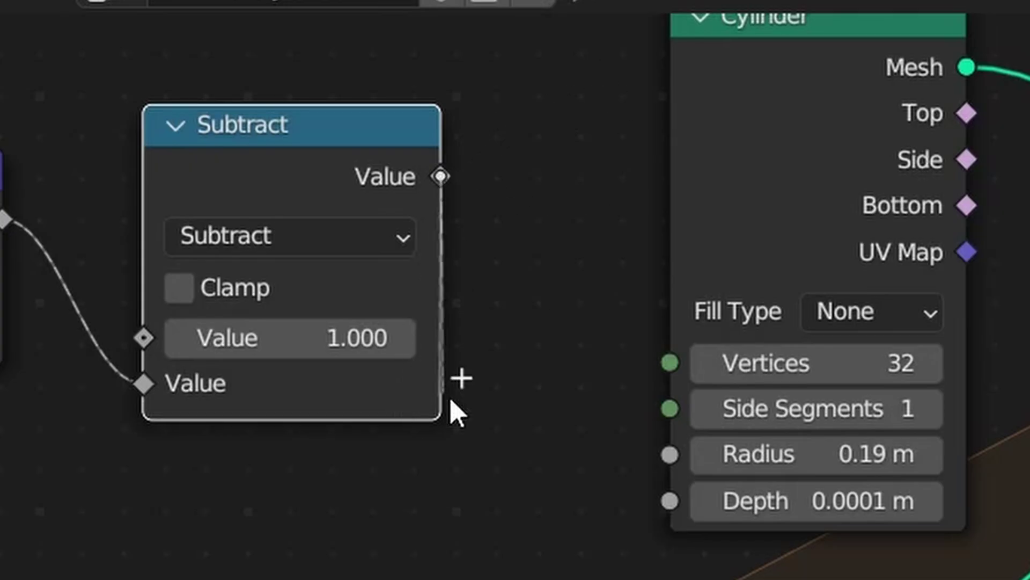
scroll(392, 392, down, 1)
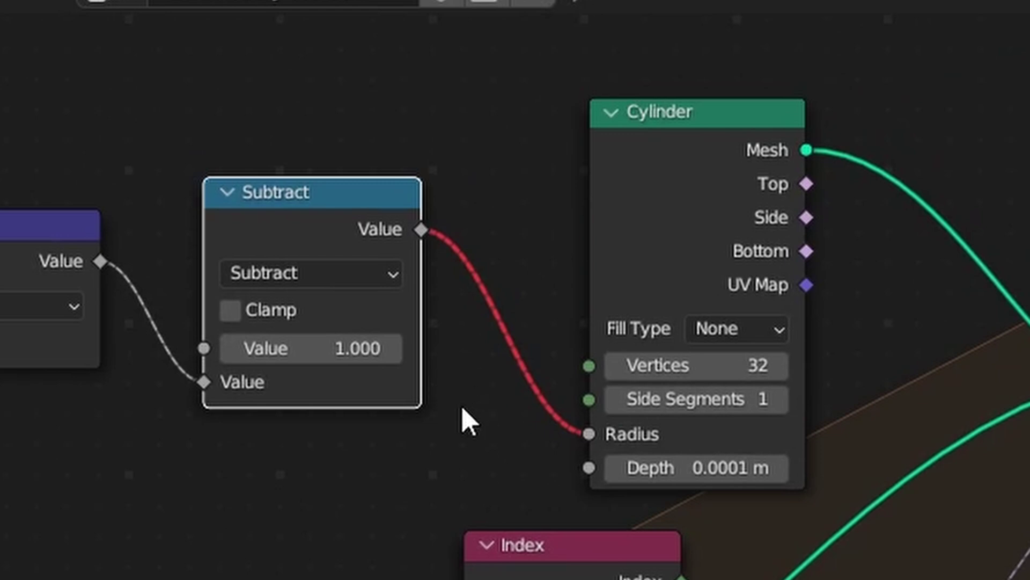
key(ctrl+z)
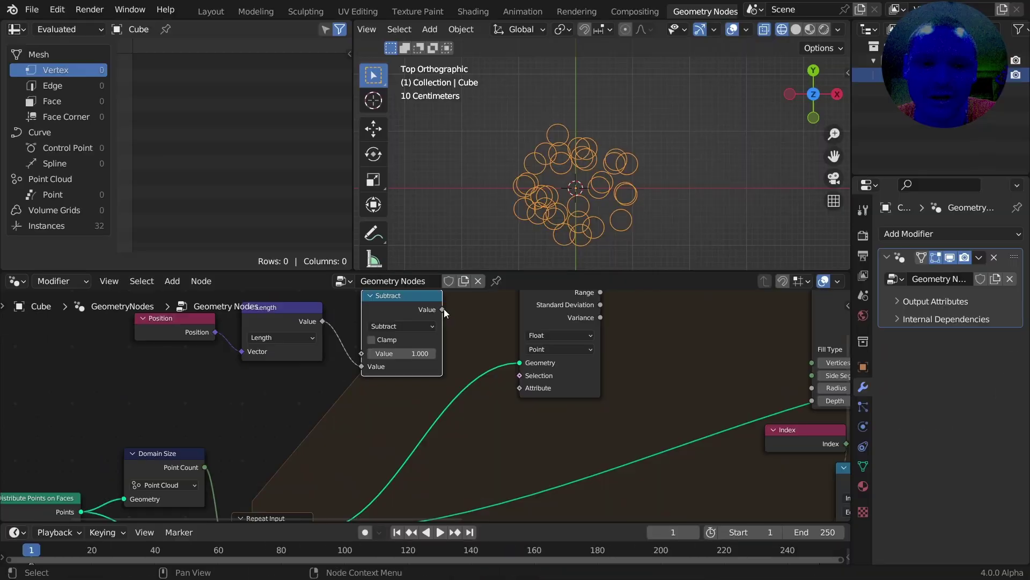
Feed Attribute Statistic with the Subtract value as Attribute and the Equal result as Selection, and link its Mean to the Cylinder's Radius.
drag(442, 309, 518, 386)
scroll(607, 408, down, 2)
ctrl+scroll(613, 417, right, 3)
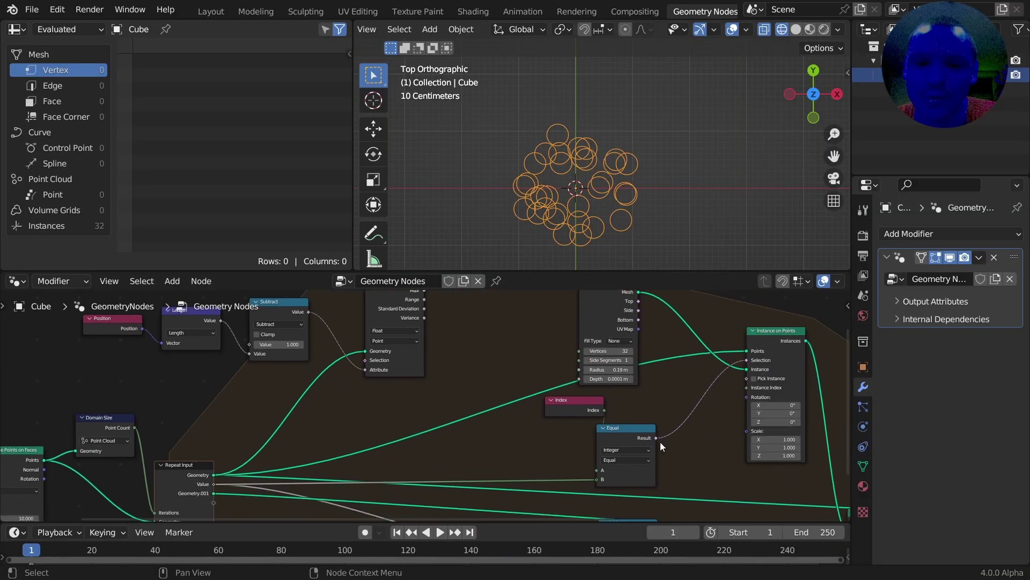
drag(656, 439, 373, 360)
scroll(373, 353, up, 1)
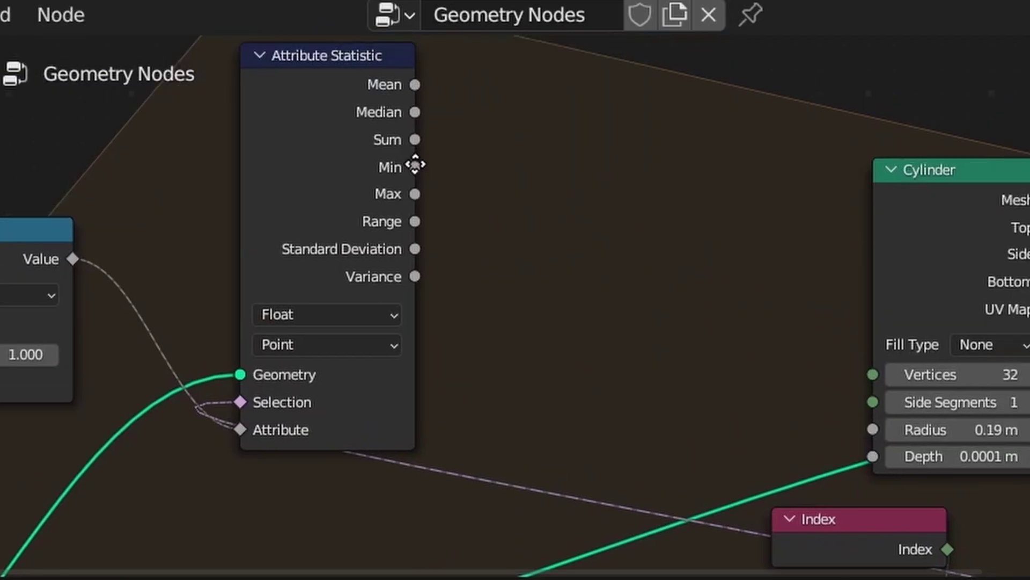
drag(403, 95, 861, 441)
Link the Mesh Circle into the Join Geometry node after the Repeat zone and check the combined circles in the viewport.
drag(60, 369, 763, 390)
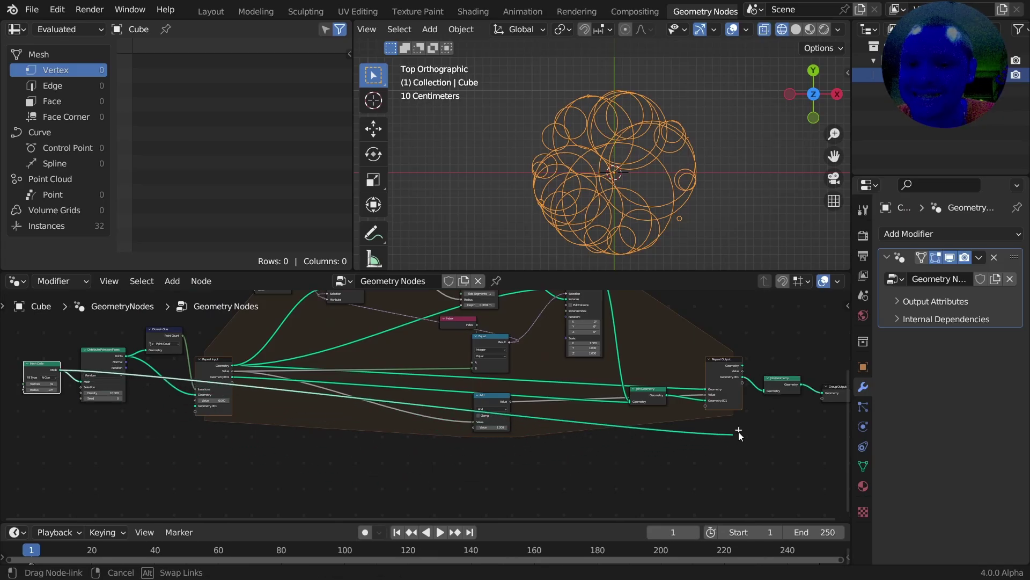
scroll(700, 127, up, 2)
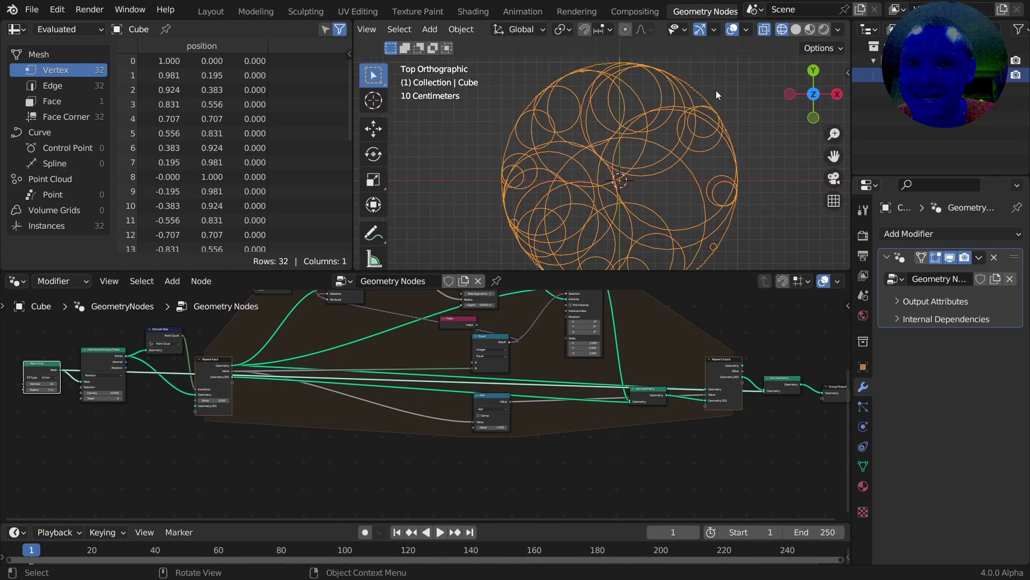
scroll(712, 164, down, 2)
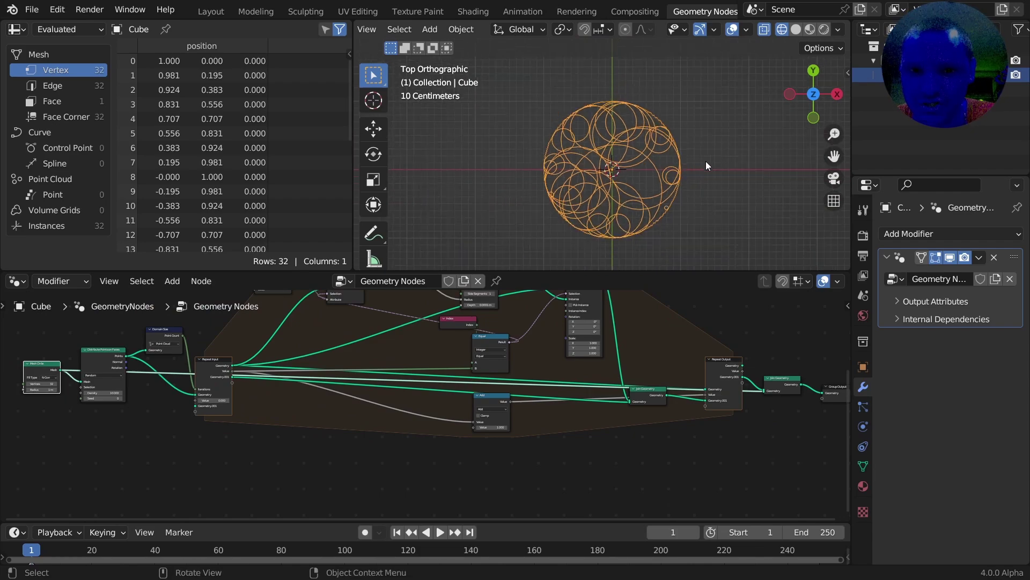
Add a Cylinder mesh node outside the Repeat zone and link its Mesh to the Repeat Input's Geometry.001.
scroll(632, 166, up, 2)
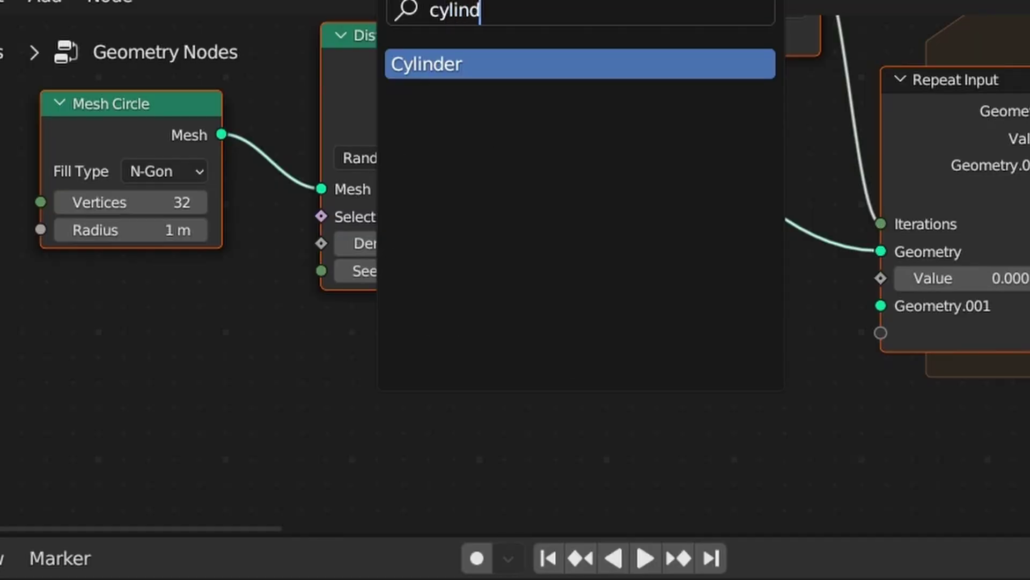
key(Return)
click(404, 336)
drag(535, 360, 907, 306)
middle_drag(681, 357, 561, 297)
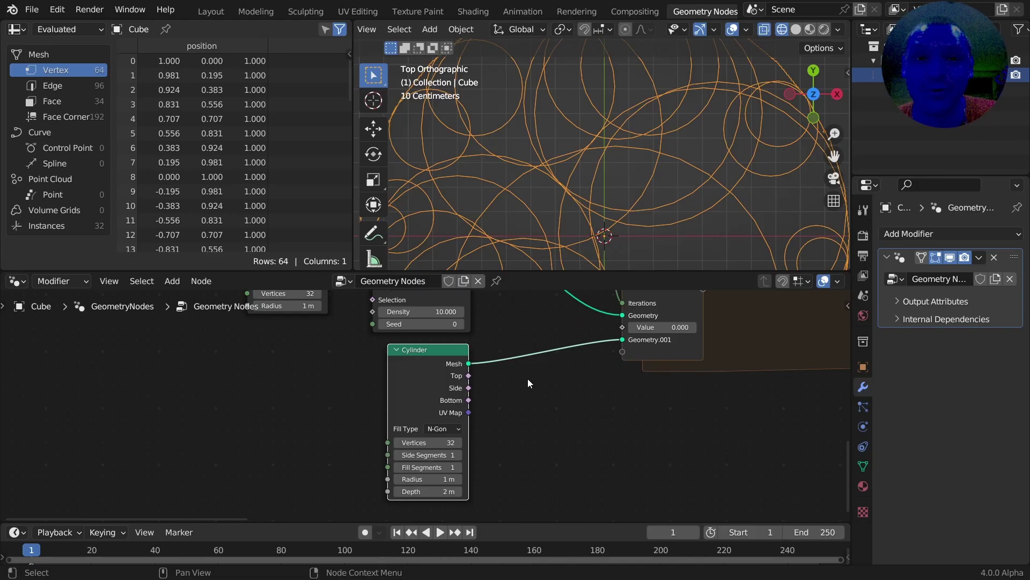
Set the Depth of the new Cylinder feeding the Repeat zone to 0.0001 m.
scroll(512, 363, up, 2)
click(397, 469)
text(.0001)
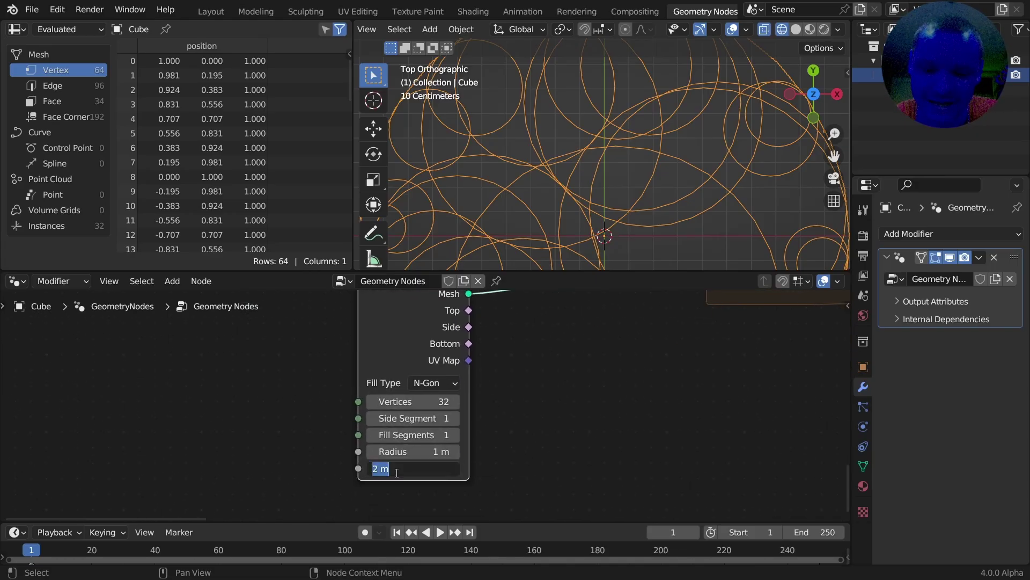
key(Return)
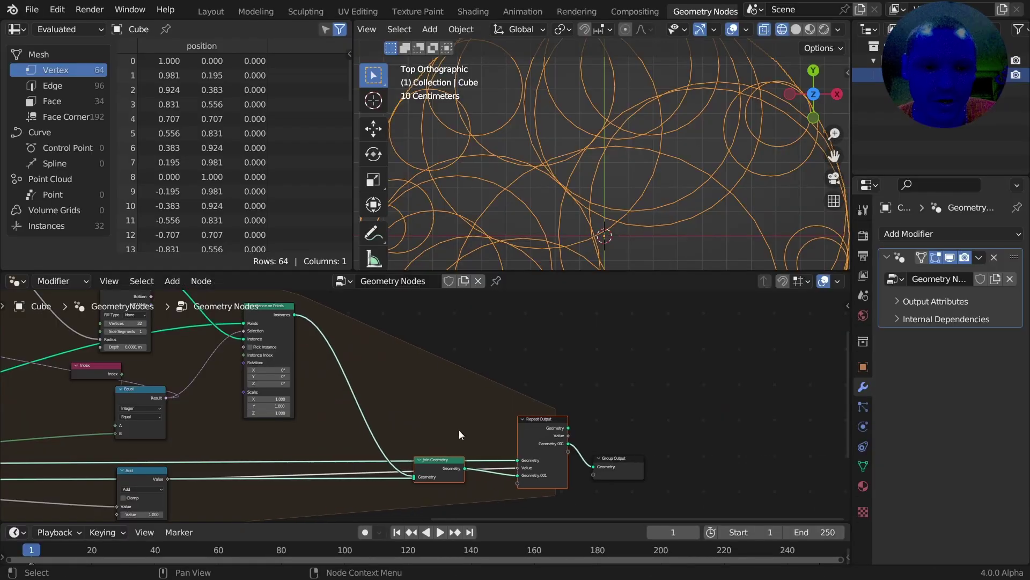
Add a Realize Instances node on the link between Instance on Points and Join Geometry.
key(shift+a)
text(rea)
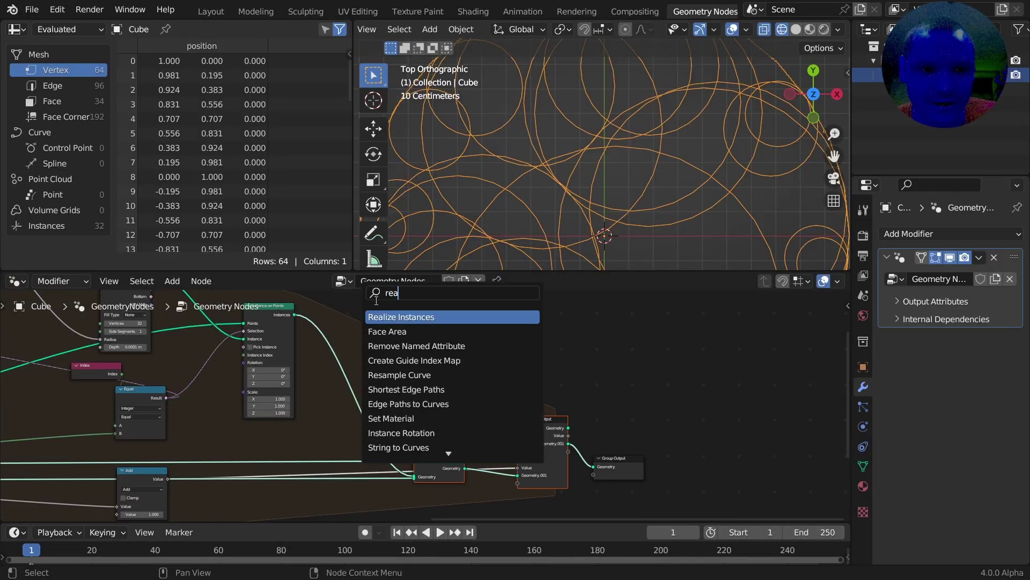
key(Return)
click(357, 386)
Place the Geometry Proximity node, link the Repeat Input's Geometry.001 to its Target, and set it to Edges.
middle_drag(311, 369, 394, 410)
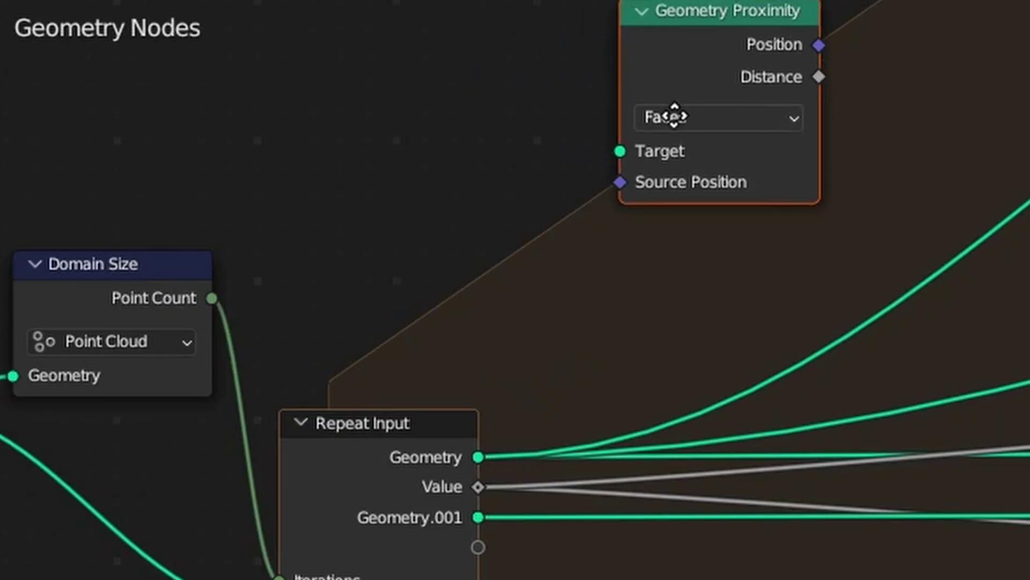
click(738, 153)
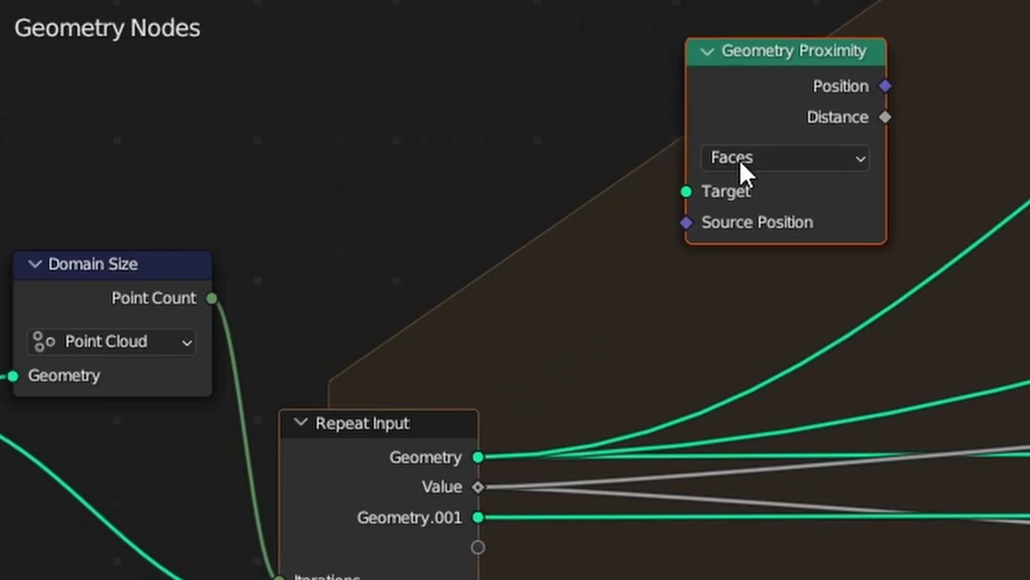
drag(478, 516, 687, 192)
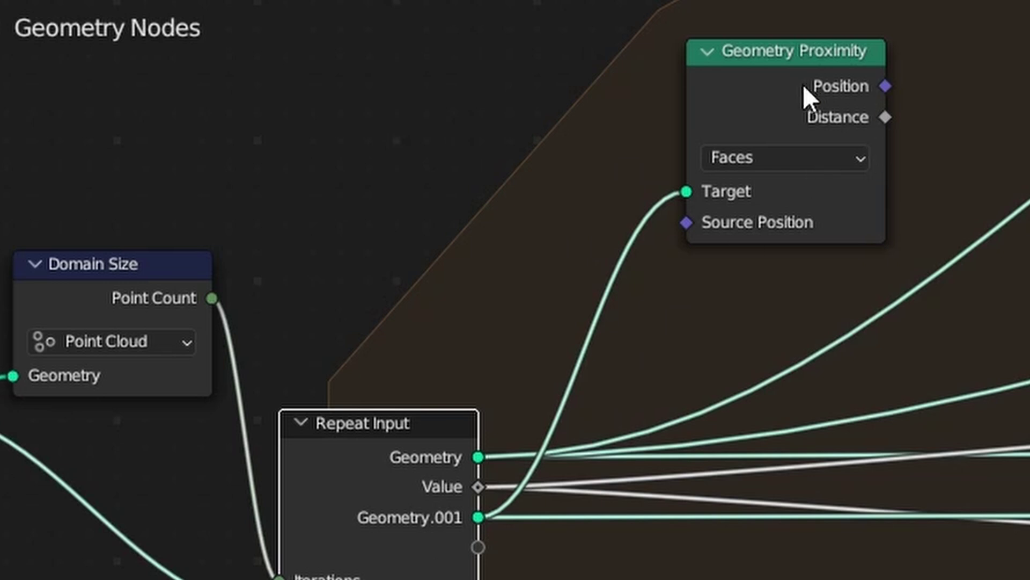
click(783, 161)
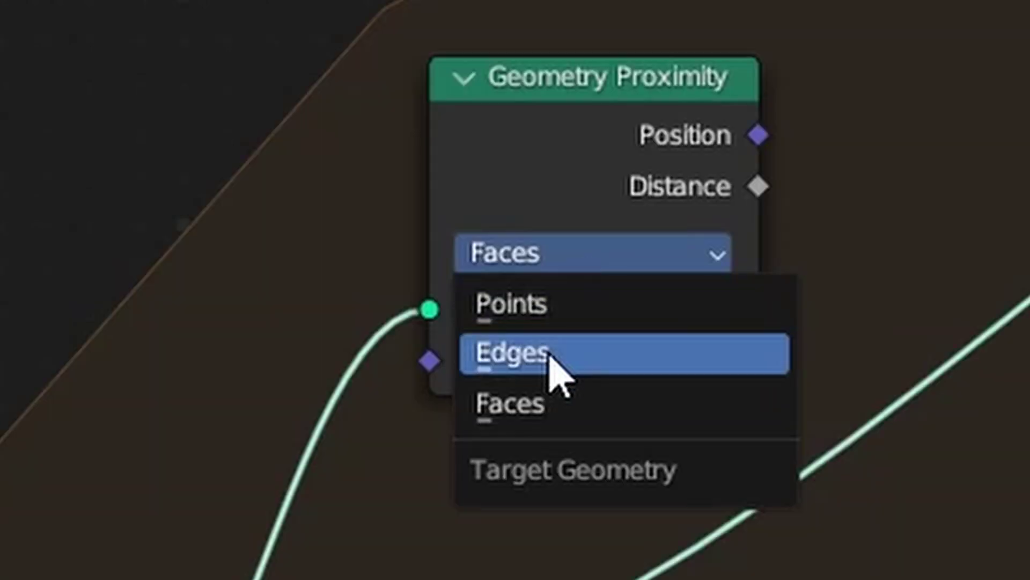
click(550, 353)
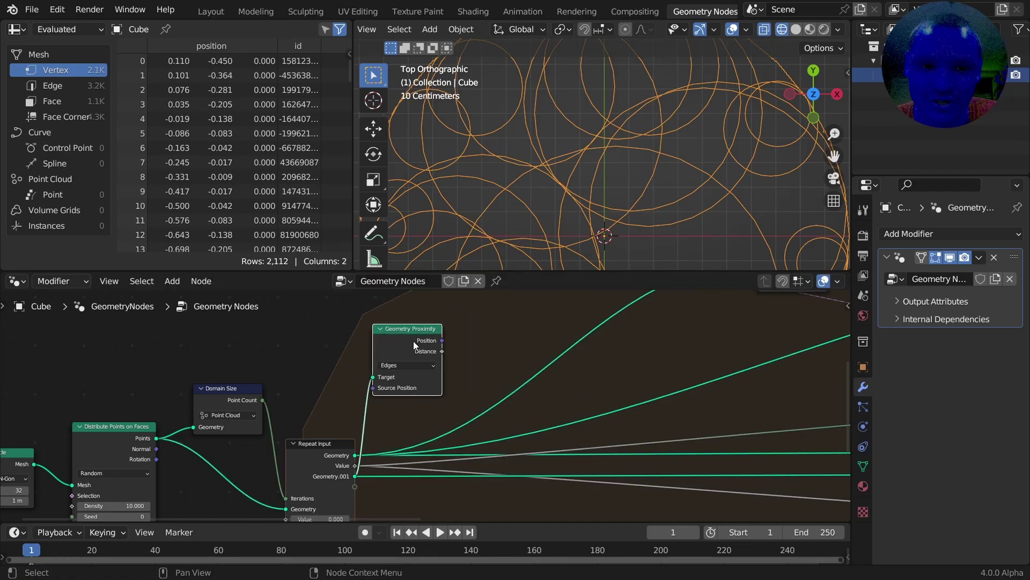
Duplicate the Subtract math node onto its output link, change the copy's operation, and link Geometry Proximity's Distance to its second Value.
scroll(413, 342, down, 2)
drag(417, 348, 376, 312)
scroll(412, 337, up, 2)
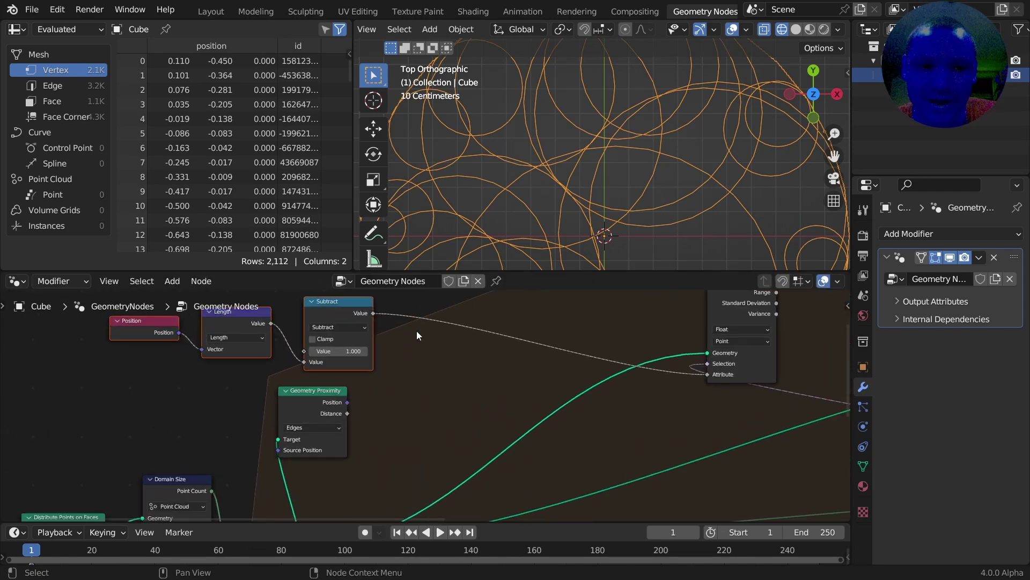
click(326, 326)
key(shift+d)
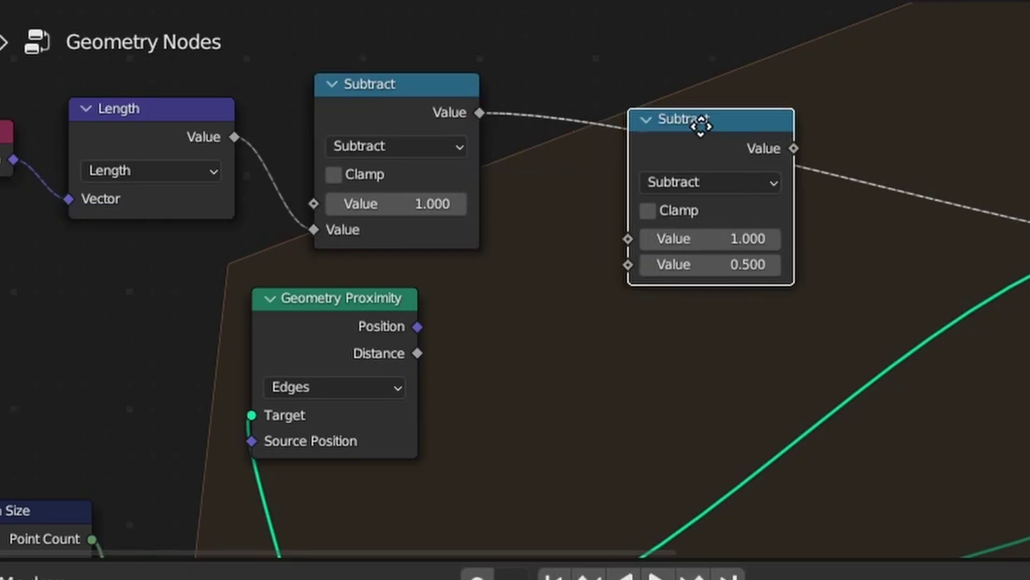
click(762, 115)
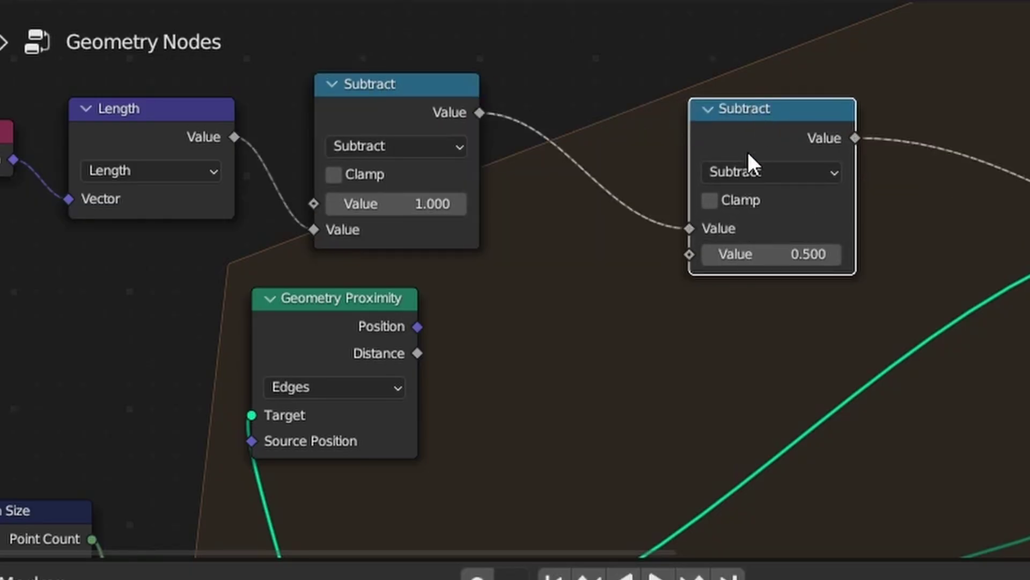
click(749, 168)
click(939, 232)
drag(416, 352, 690, 252)
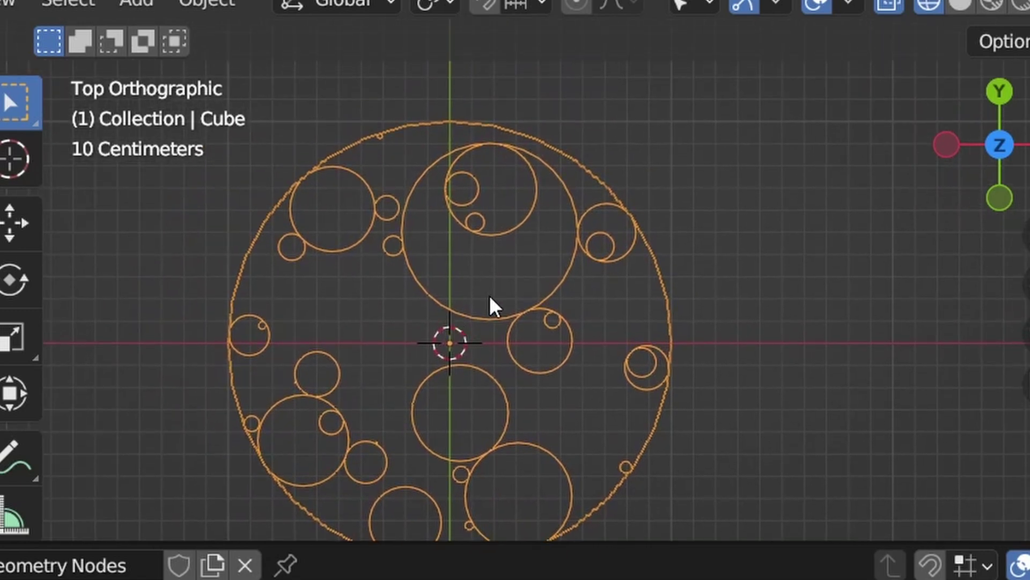
Examine how the generated circles touch or sit inside one another within the large circle.
scroll(488, 299, up, 5)
scroll(510, 306, up, 2)
shift+middle_drag(469, 306, 469, 326)
ctrl+scroll(355, 360, up, 6)
scroll(584, 331, up, 1)
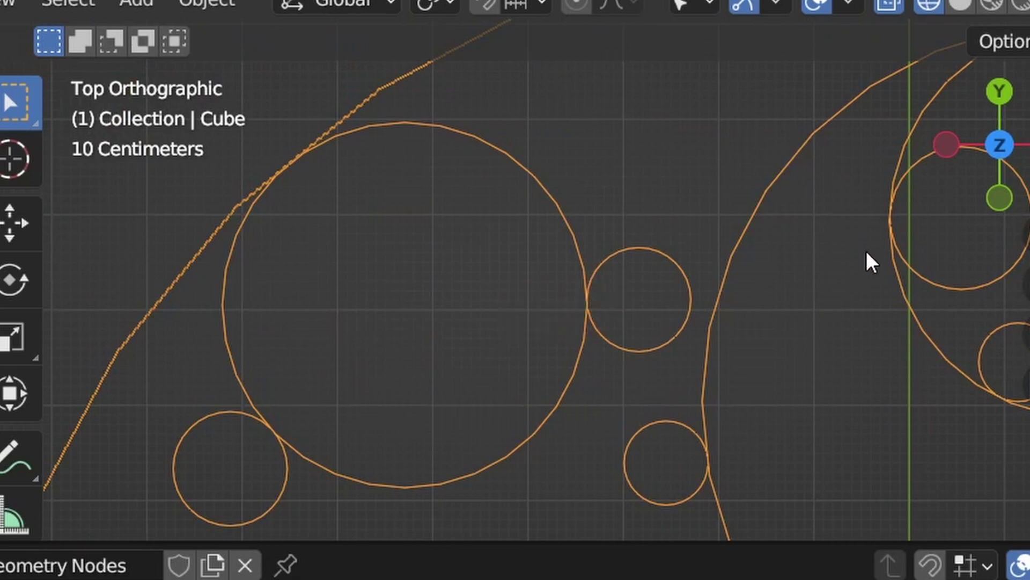
shift+middle_drag(851, 259, 547, 311)
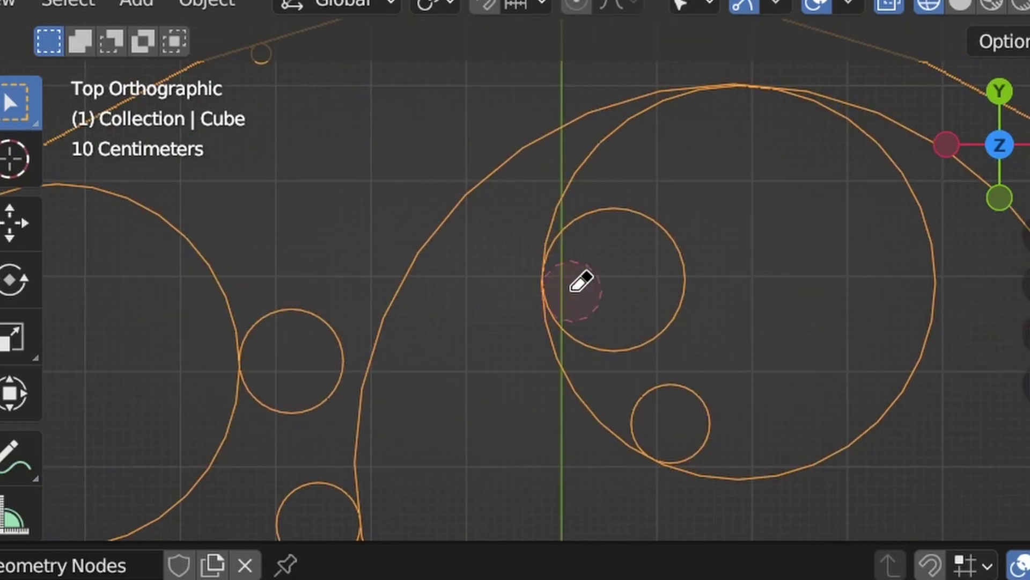
scroll(571, 280, down, 6)
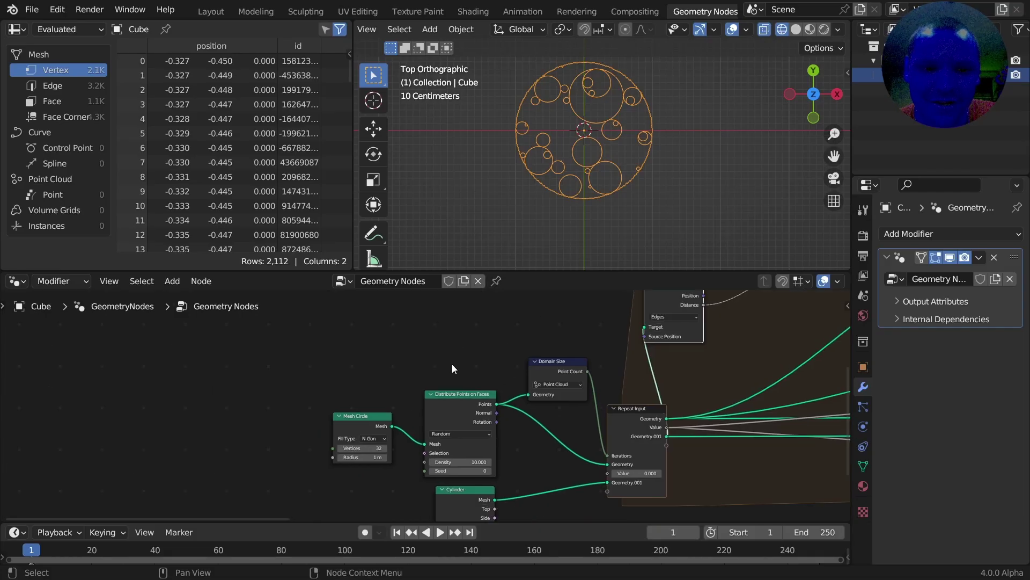
Try a higher point density on Distribute Points on Faces and inspect the nested circles.
drag(452, 364, 499, 466)
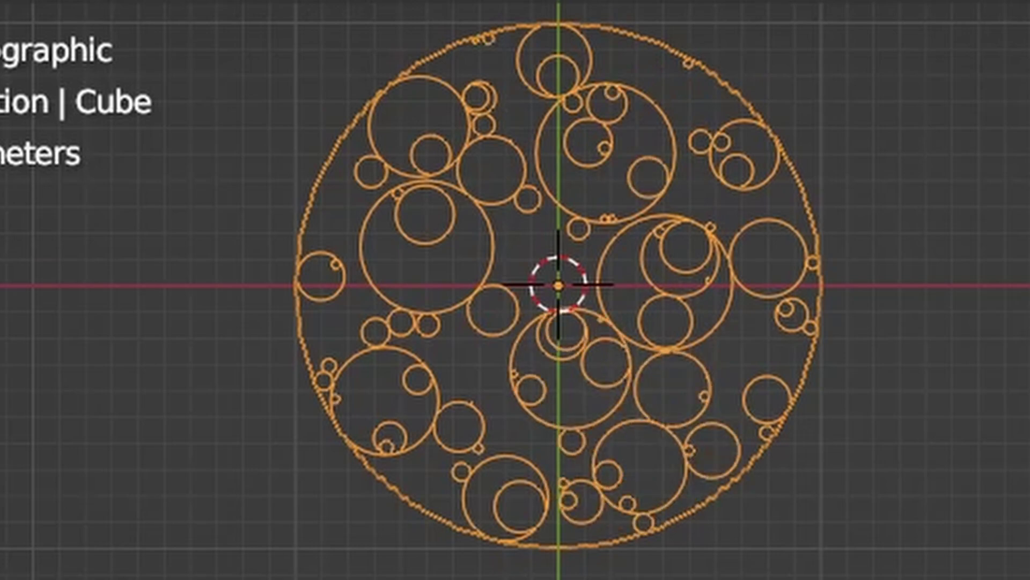
scroll(607, 125, up, 5)
scroll(589, 168, up, 4)
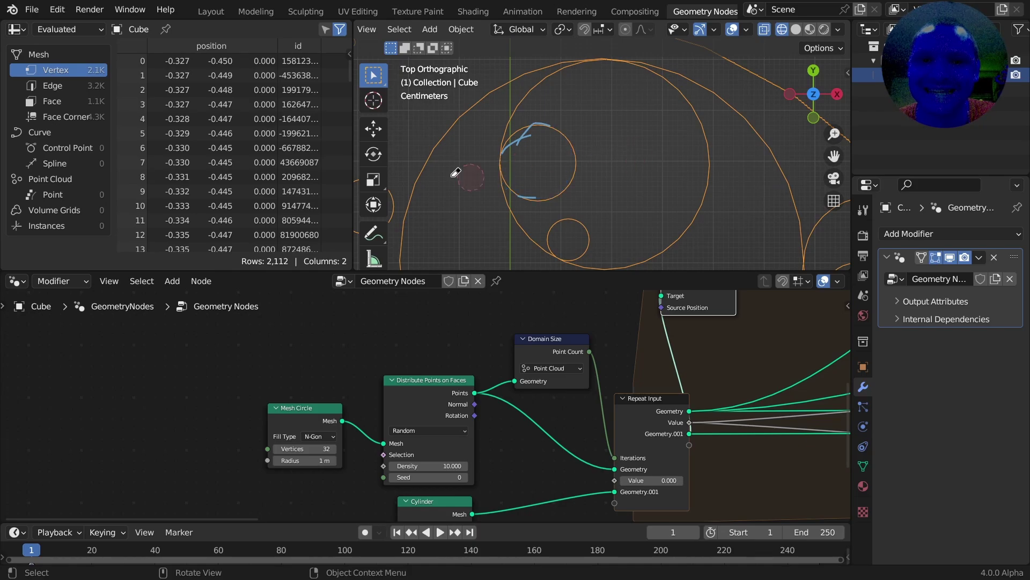
Annotate a line from the nested circle's centre up to its boundary and an arrow continuing outward past it.
scroll(536, 155, down, 2)
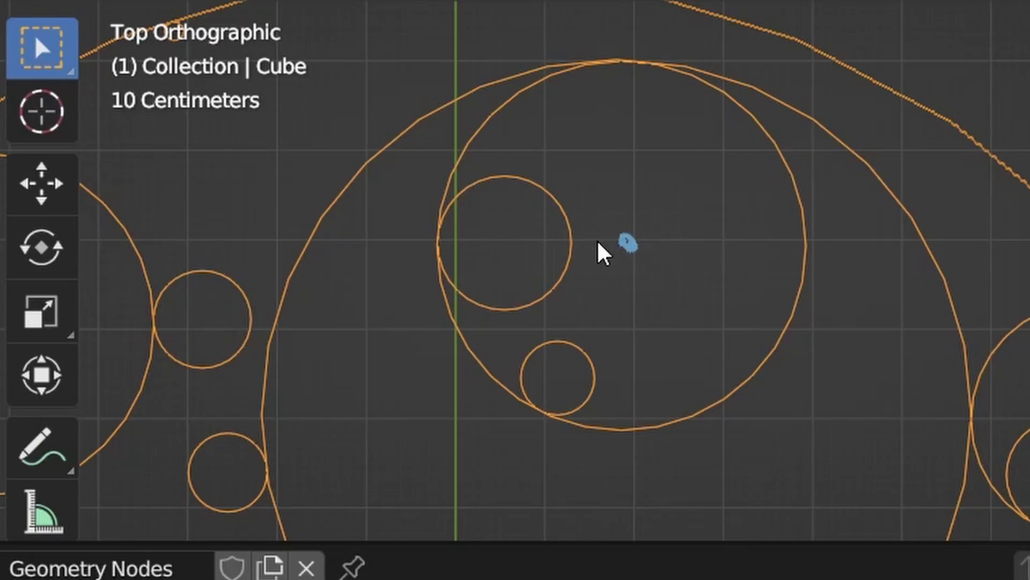
drag(326, 289, 320, 199)
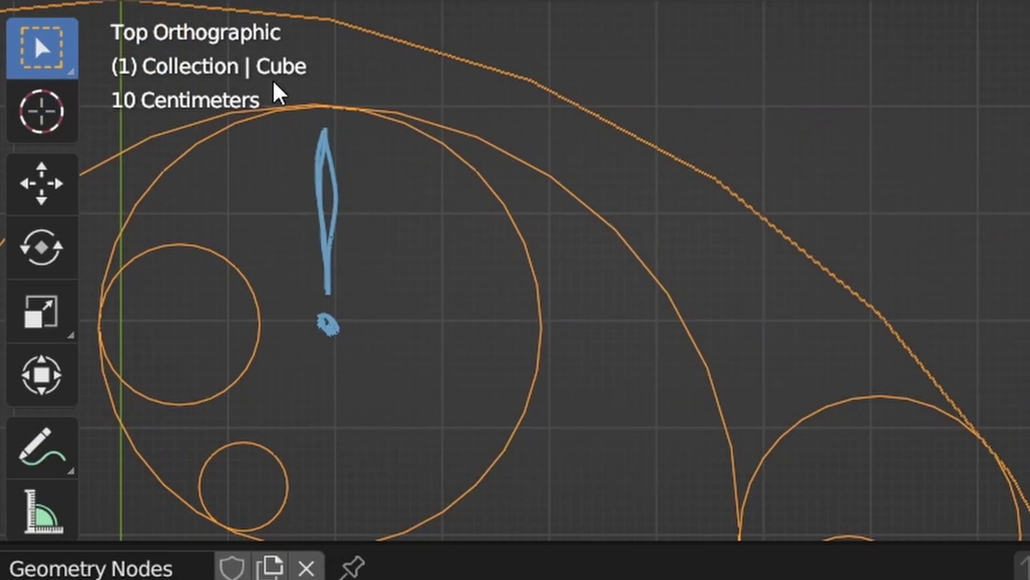
scroll(280, 110, up, 2)
shift+middle_drag(357, 122, 466, 225)
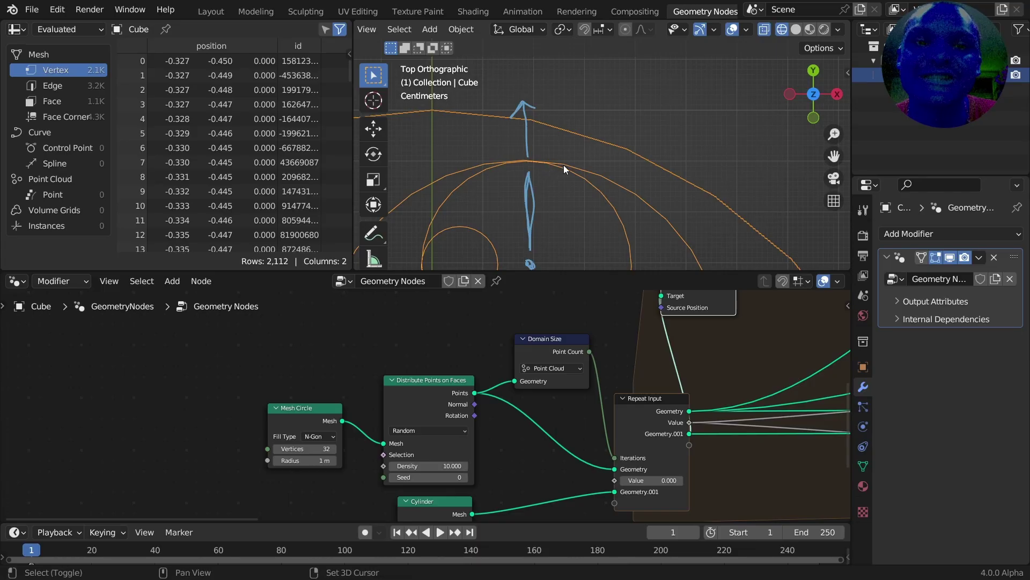
shift+middle_drag(564, 165, 645, 122)
scroll(645, 122, down, 2)
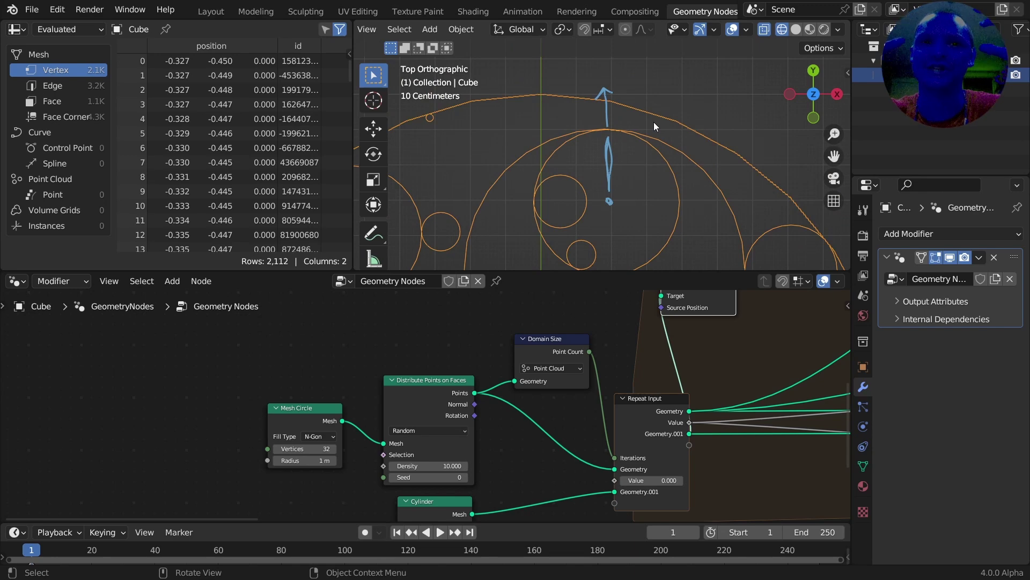
Add a Raycast node next to the Position node above Geometry Proximity.
scroll(456, 322, down, 2)
key(shift+a)
text(ray)
key(Return)
click(429, 354)
middle_drag(430, 356, 446, 352)
click(455, 328)
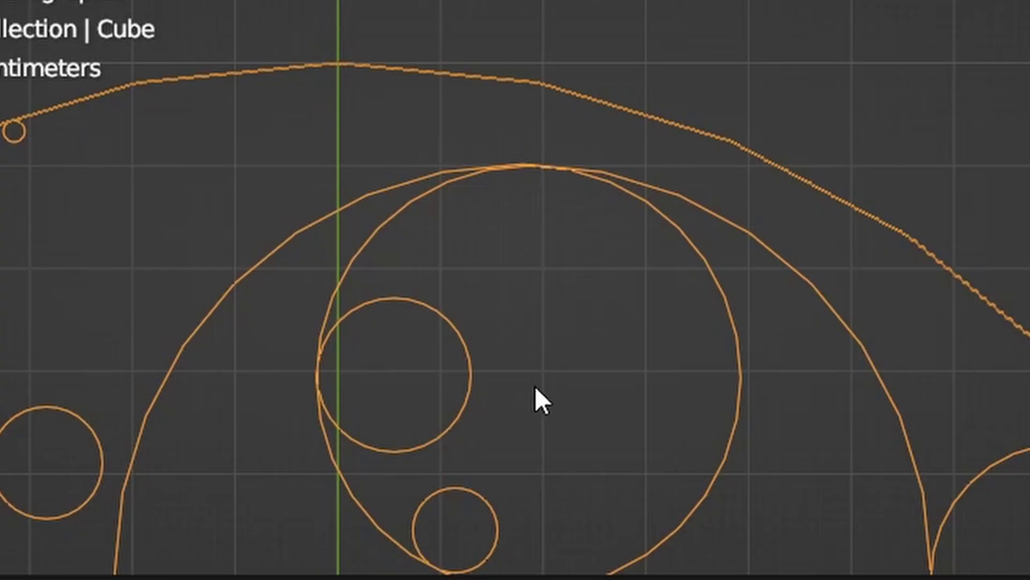
Link the vector Subtract result to the Raycast's Ray Direction and the Repeat Input's Geometry.001 to its Target Geometry.
drag(535, 385, 517, 191)
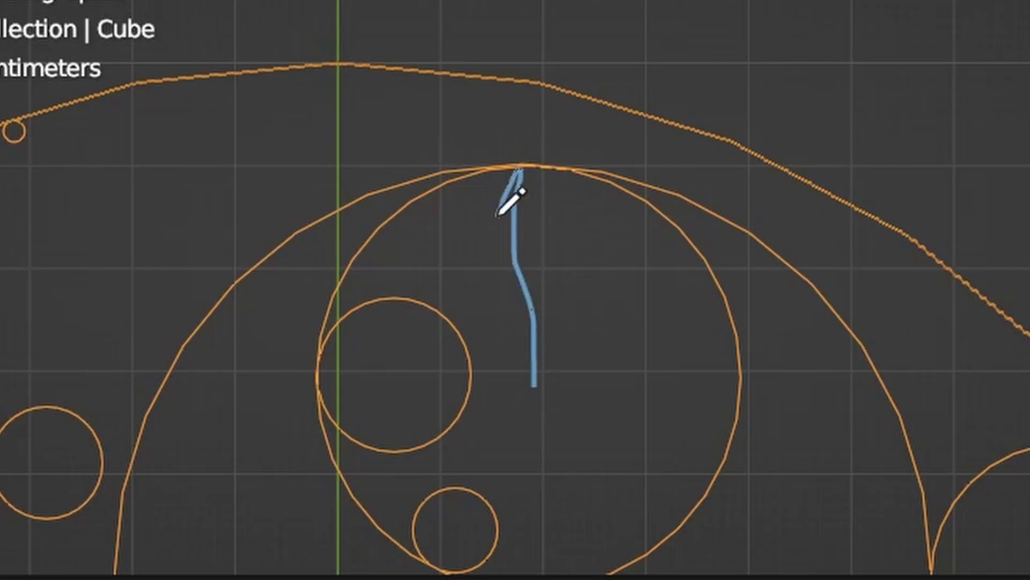
ctrl+drag(533, 378, 498, 246)
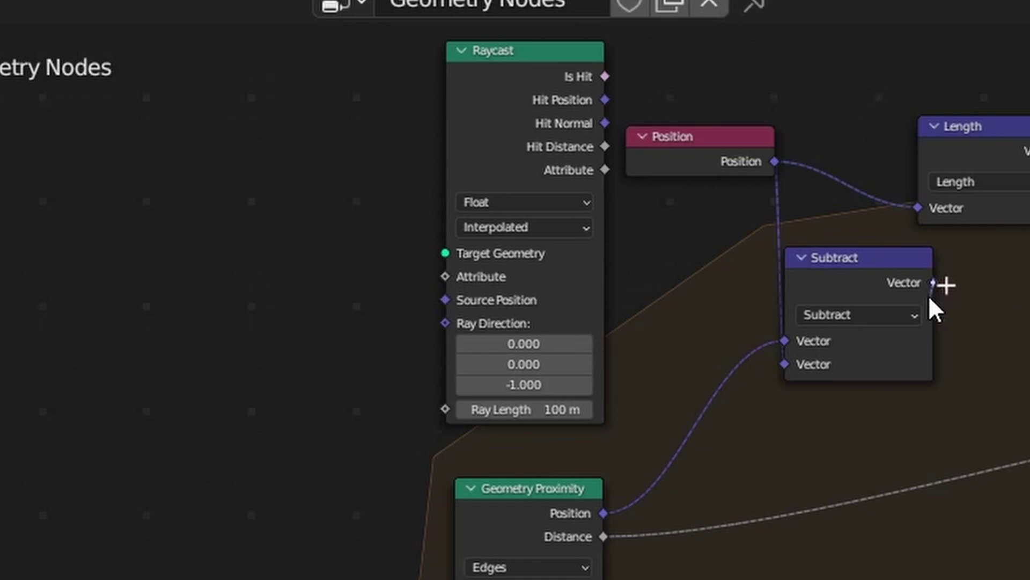
drag(932, 290, 445, 323)
scroll(539, 309, down, 2)
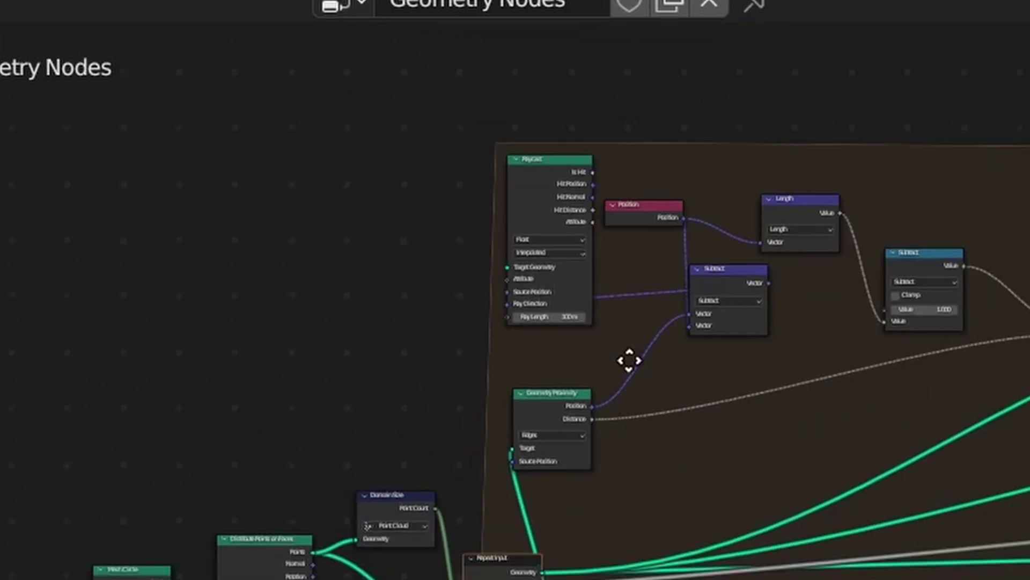
scroll(707, 300, up, 3)
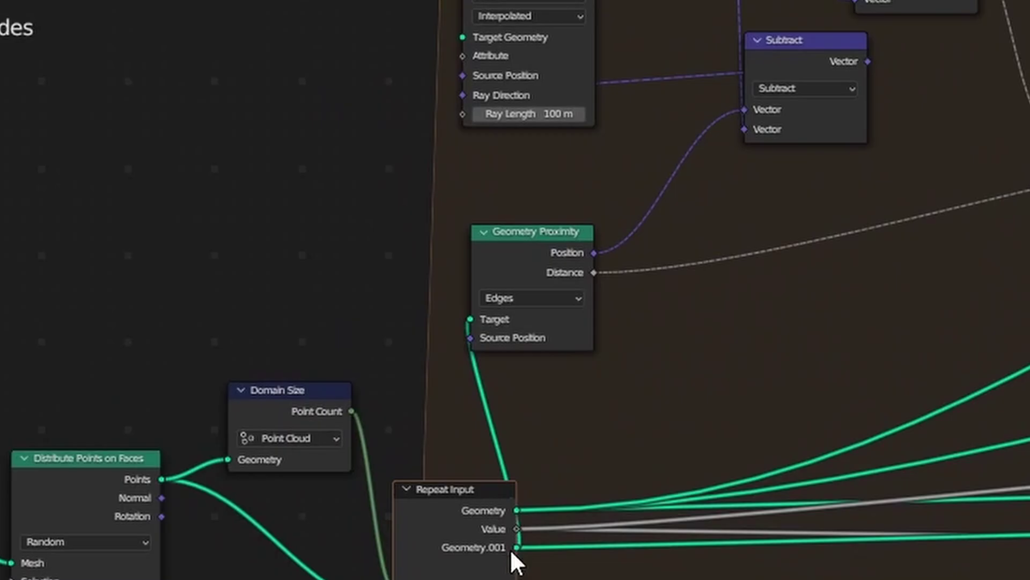
drag(451, 510, 429, 343)
mouse_move(461, 114)
mouse_down()
mouse_move(478, 104)
mouse_move(454, 122)
mouse_up()
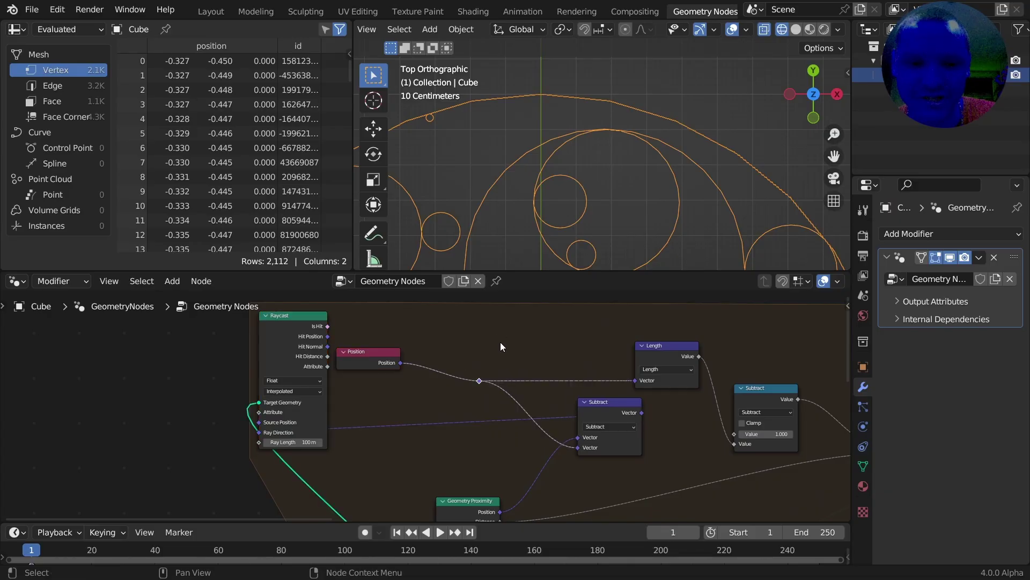
Move the reroute aside, insert a duplicate of the vector Subtract node after Position, and change its operation to Multiply.
key(g)
click(556, 357)
click(619, 416)
key(shift+d)
click(469, 330)
scroll(475, 342, up, 1)
middle_drag(474, 342, 468, 359)
click(468, 356)
click(473, 366)
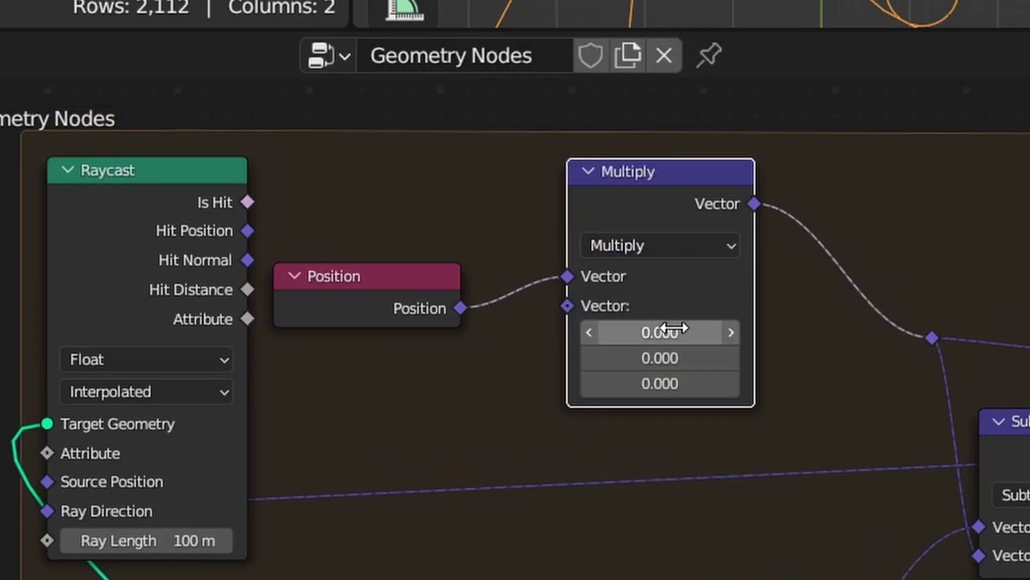
Set the X and Y multipliers of the vector Multiply node to 1, leaving Z at 0.
drag(674, 328, 675, 355)
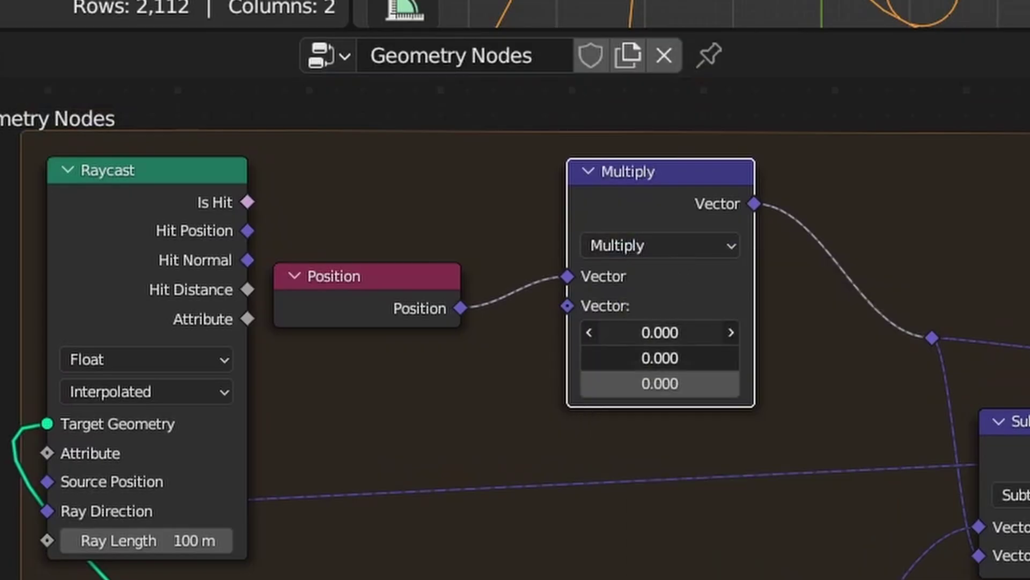
scroll(675, 355, up, 1)
text(1)
key(Return)
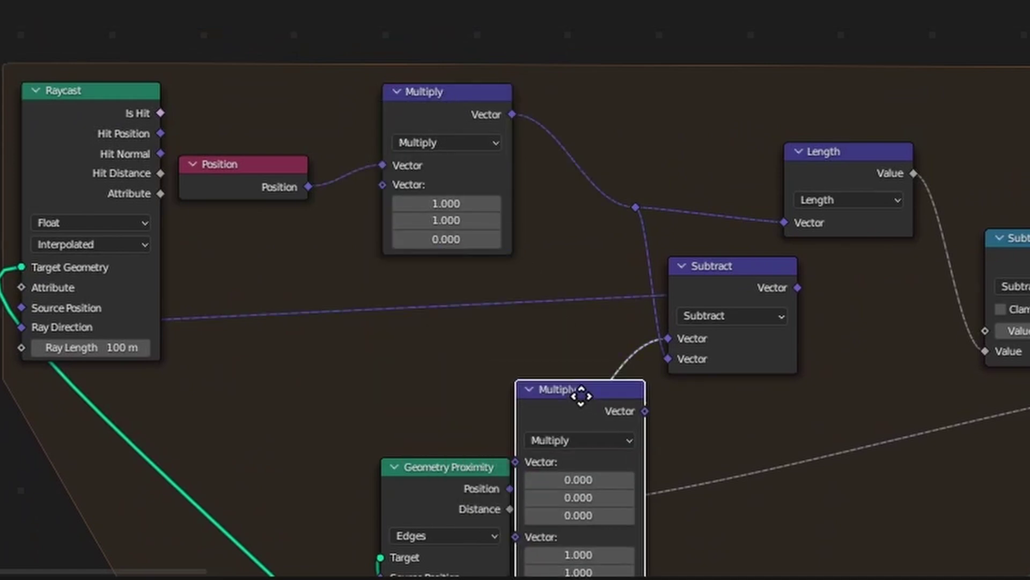
Place the duplicated vector Multiply node above the Length node and change its operation to Dot Product.
click(585, 388)
middle_drag(585, 388, 525, 230)
scroll(601, 218, up, 2)
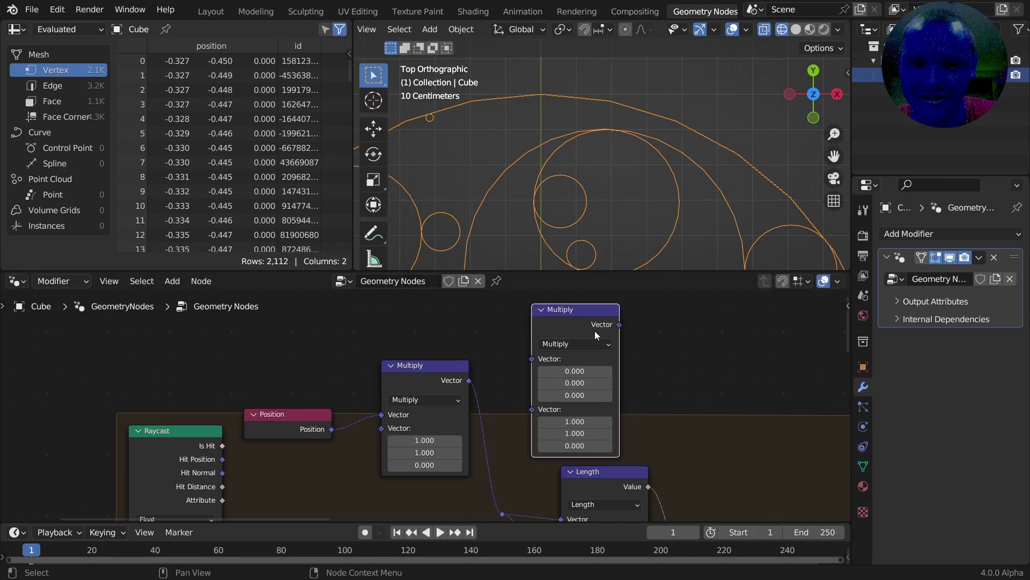
click(583, 344)
click(563, 495)
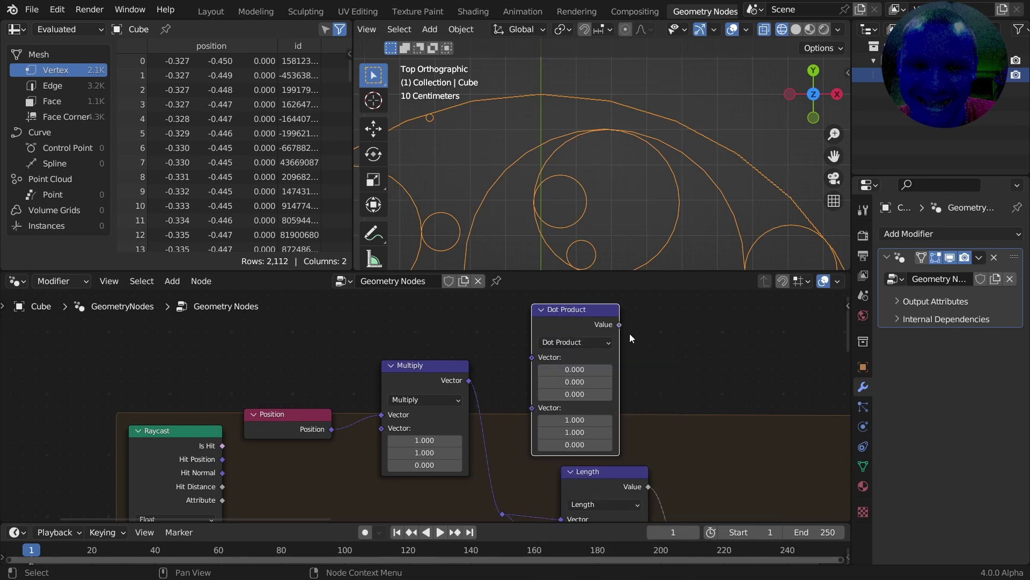
scroll(560, 363, down, 2)
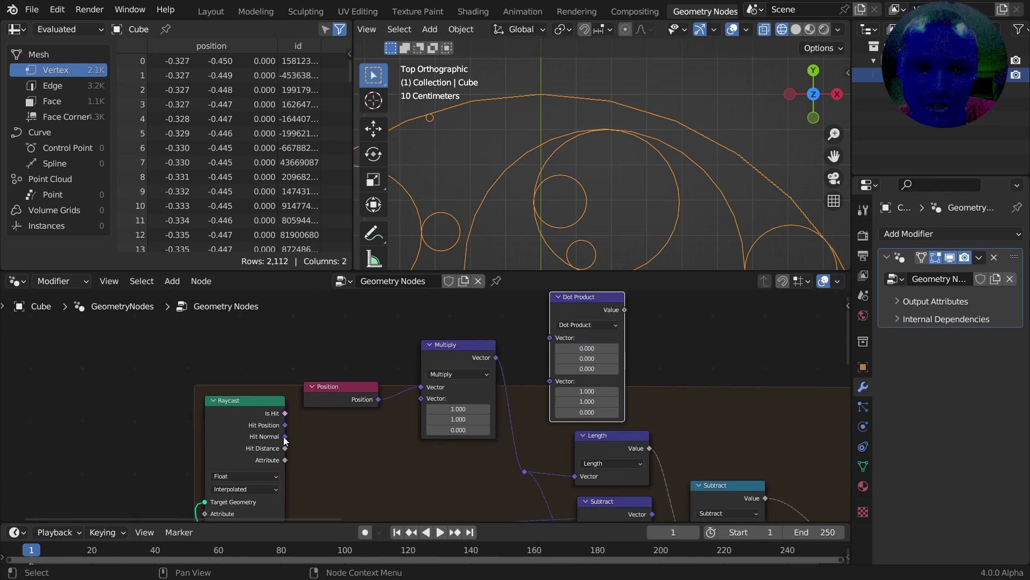
Link the Raycast's Hit Normal and the vector Subtract result to the Dot Product's first and second Vector inputs.
drag(285, 437, 550, 338)
drag(652, 514, 538, 355)
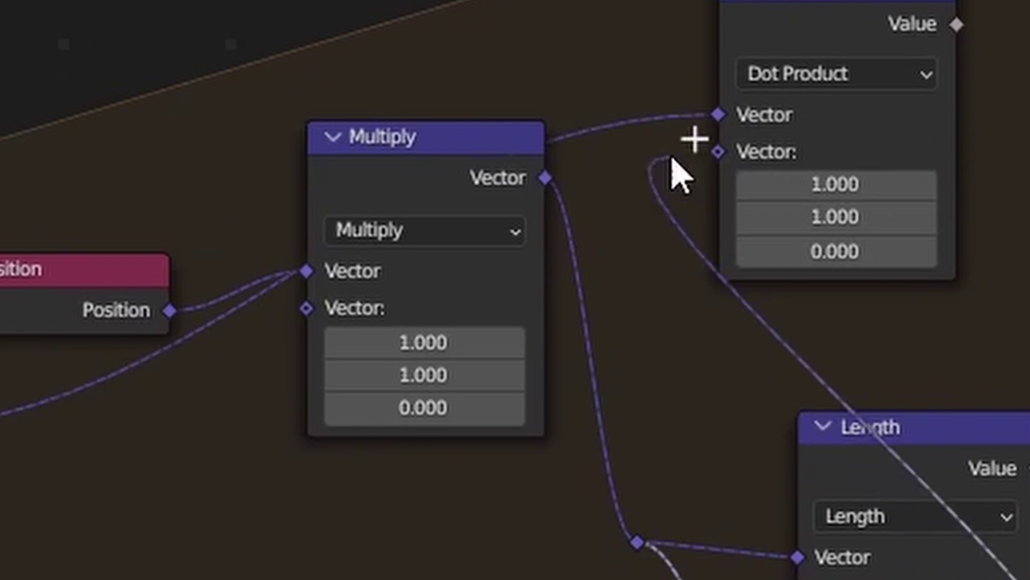
drag(678, 175, 718, 153)
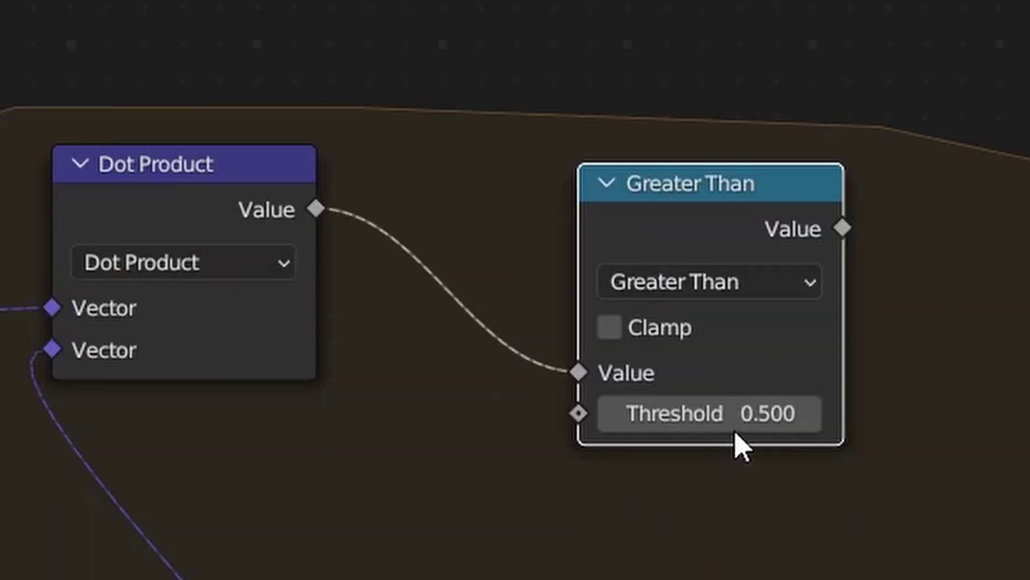
Set the threshold of the Greater Than node after the Dot Product to 0.
click(739, 424)
text(0.5)
key(Return)
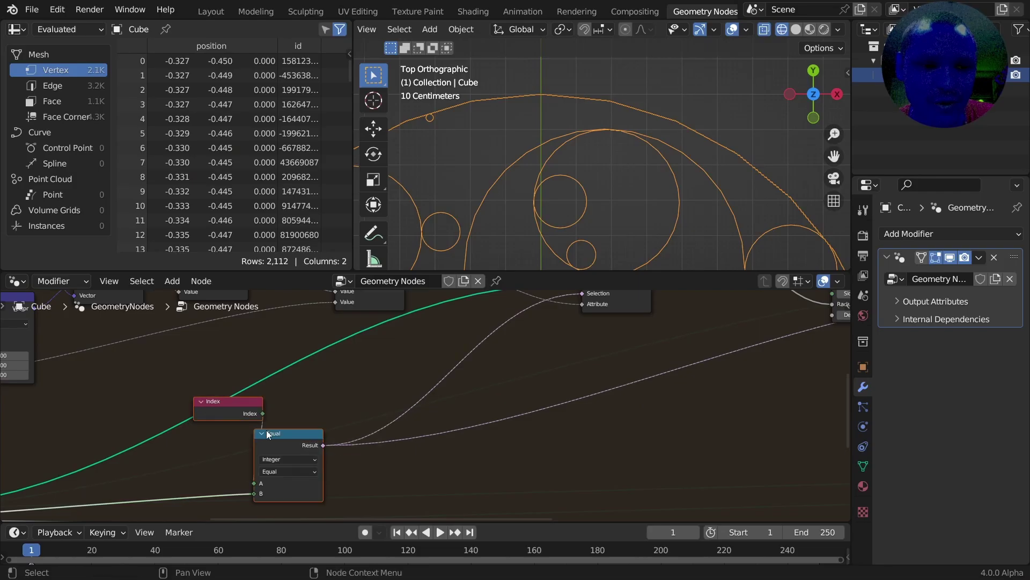
Shift the Index and Equal nodes slightly and insert a Math node set to Multiply on the Equal Result's link running past Attribute Statistic.
drag(257, 445, 244, 428)
click(256, 433)
key(shift+a)
text(ma)
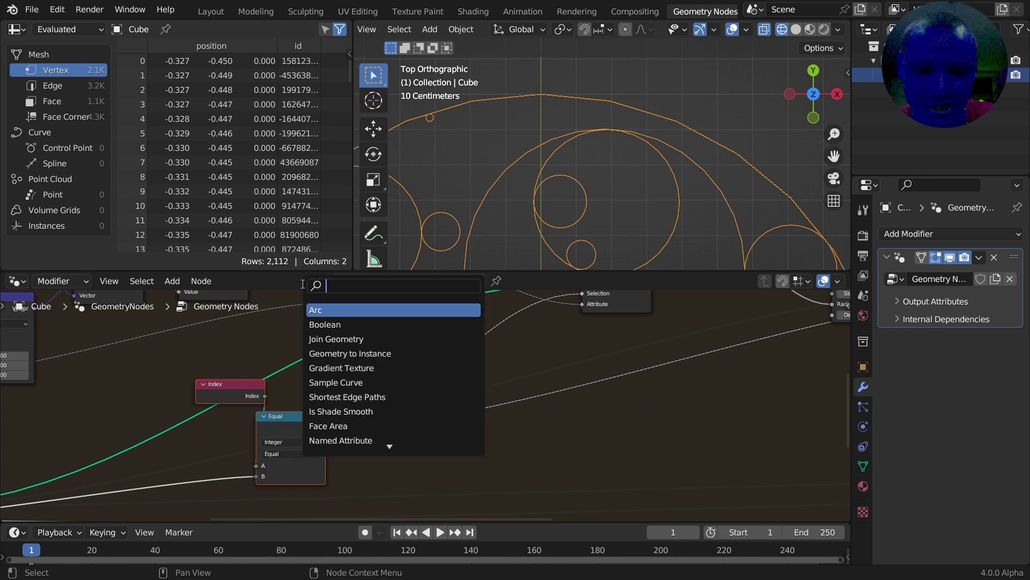
text(th)
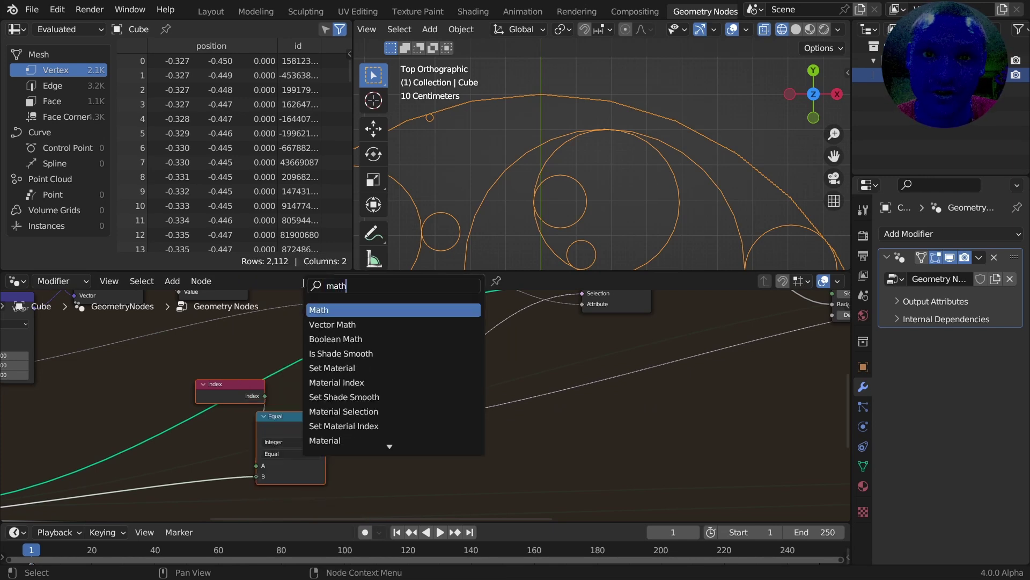
click(322, 309)
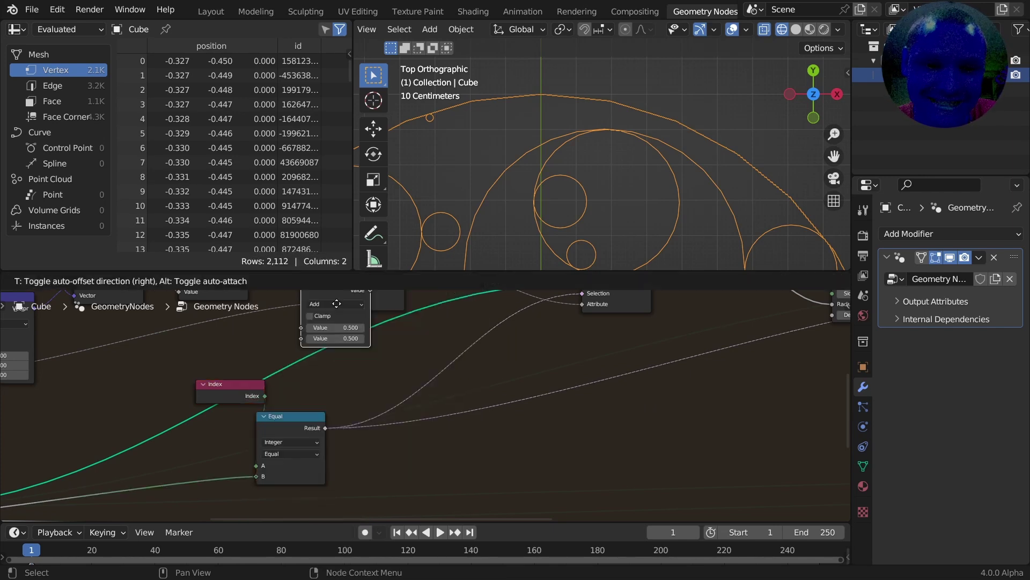
click(552, 401)
click(552, 400)
click(542, 432)
scroll(539, 395, down, 4)
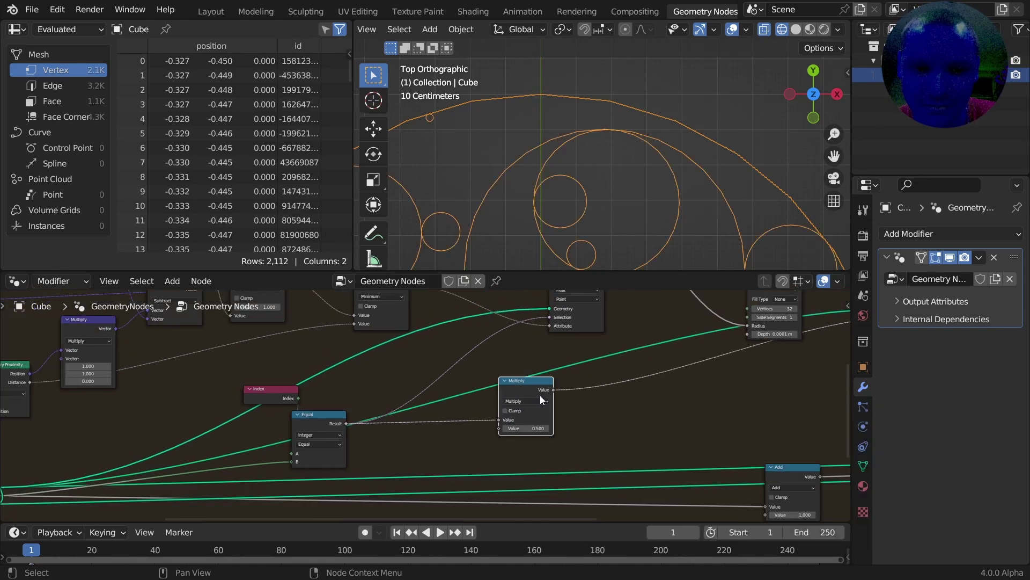
Link the Greater Than node's Value to the new Multiply node's second Value and change the comparison to Less Than.
scroll(405, 340, up, 2)
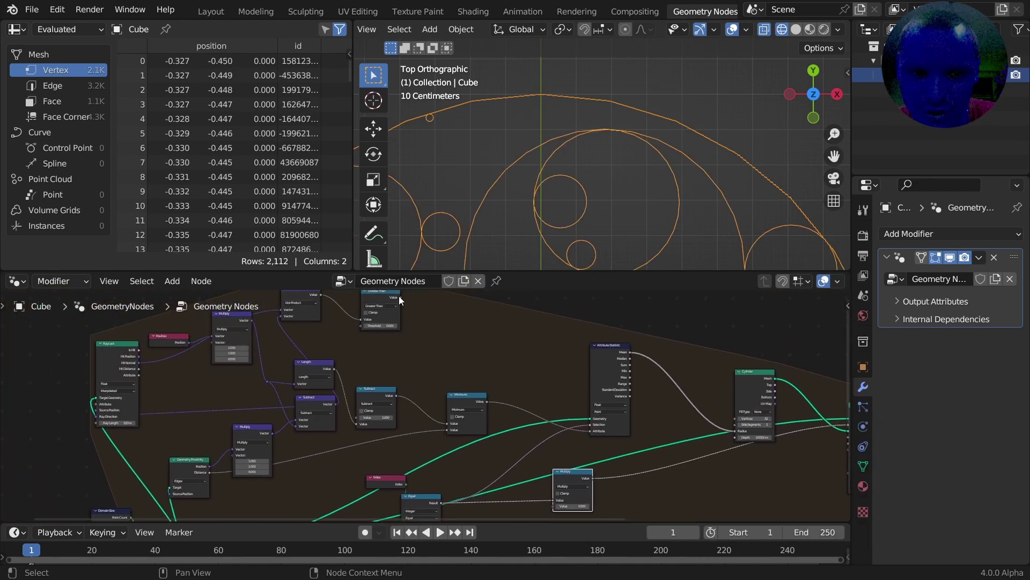
drag(400, 297, 552, 458)
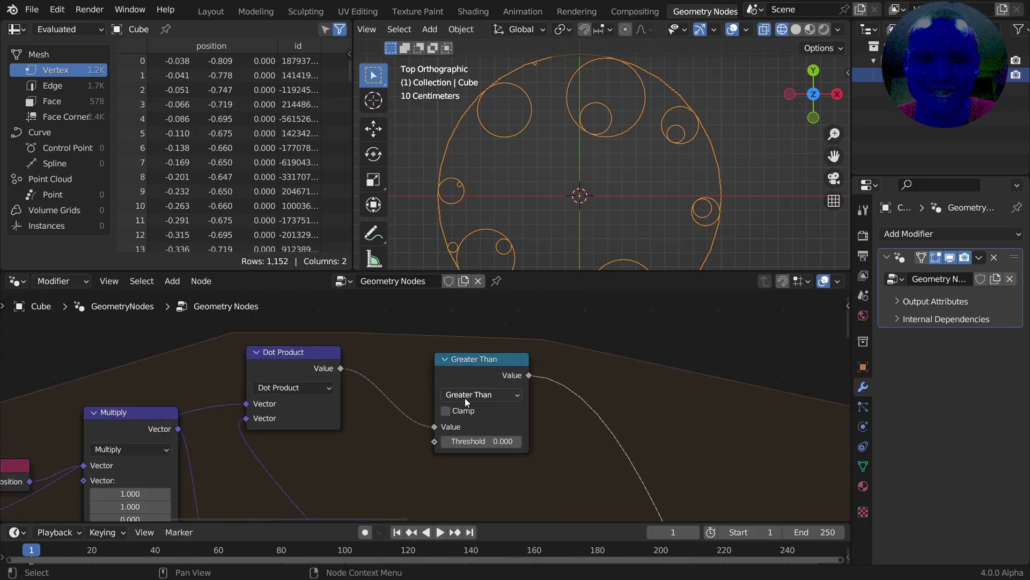
middle_drag(465, 398, 433, 405)
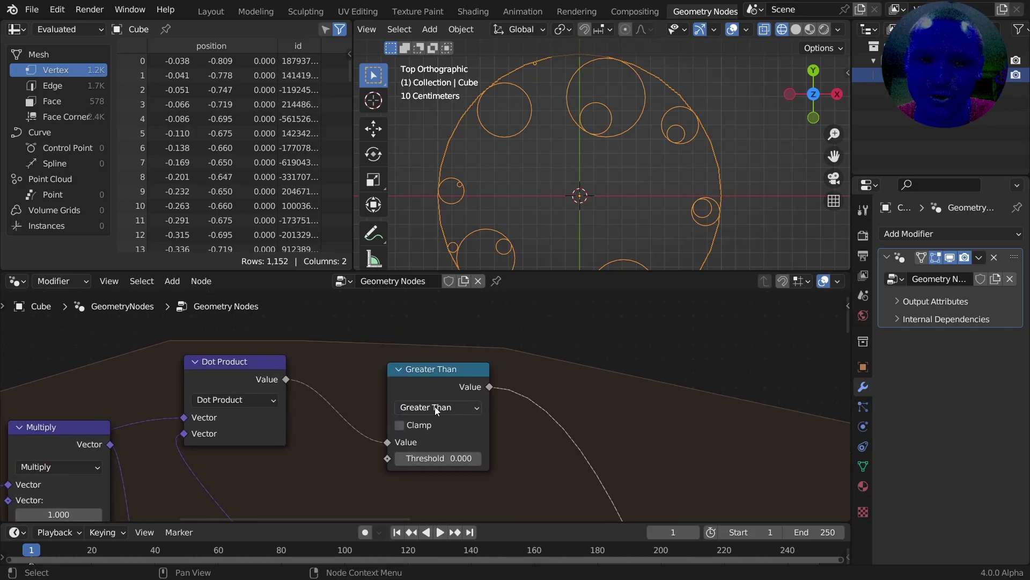
click(434, 407)
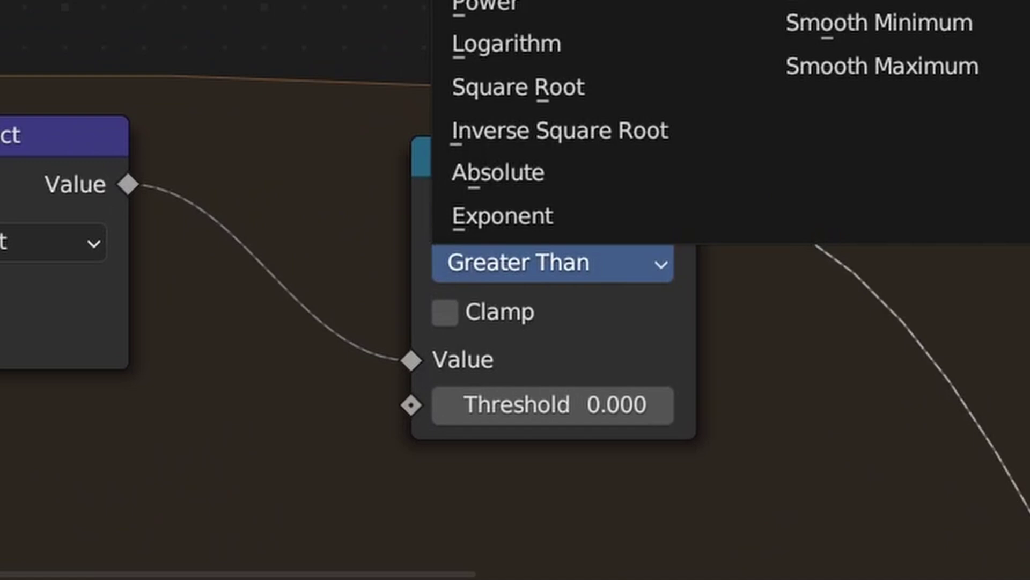
click(826, 0)
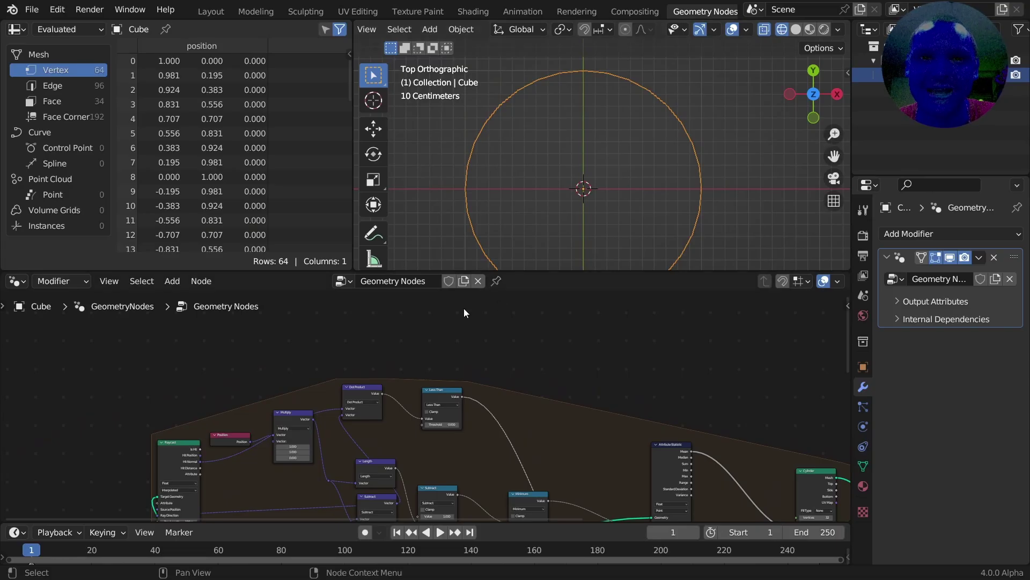
Add a Flip Faces node beside the Cylinder node that feeds the Repeat Input.
middle_drag(458, 307, 663, 459)
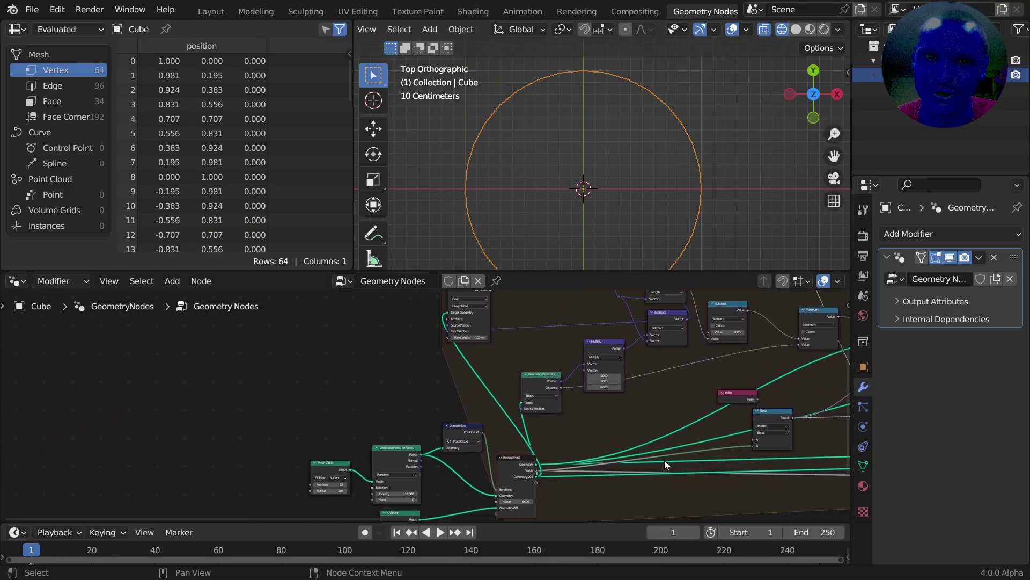
scroll(559, 512, up, 4)
key(shift+a)
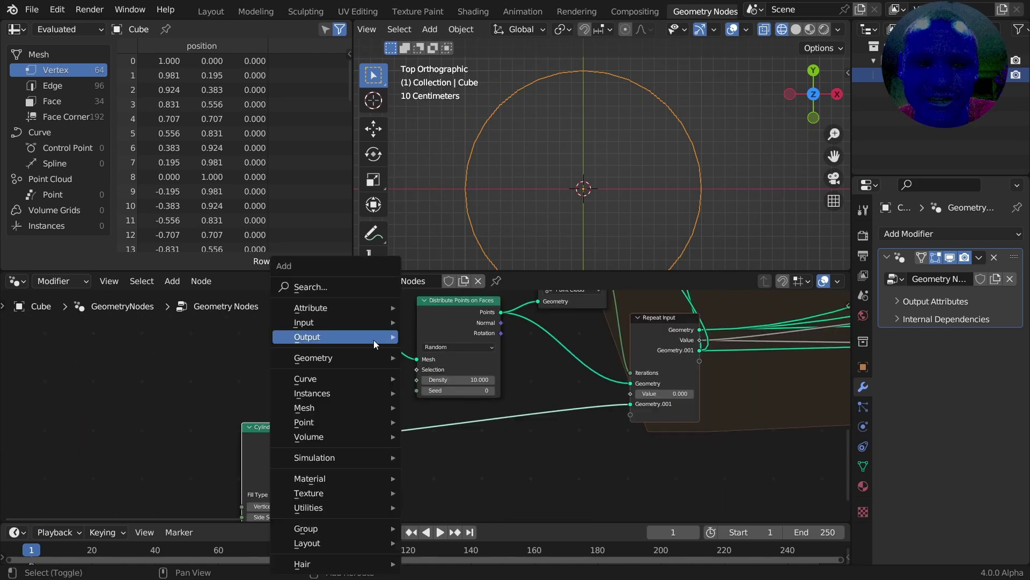
click(346, 289)
text(fli)
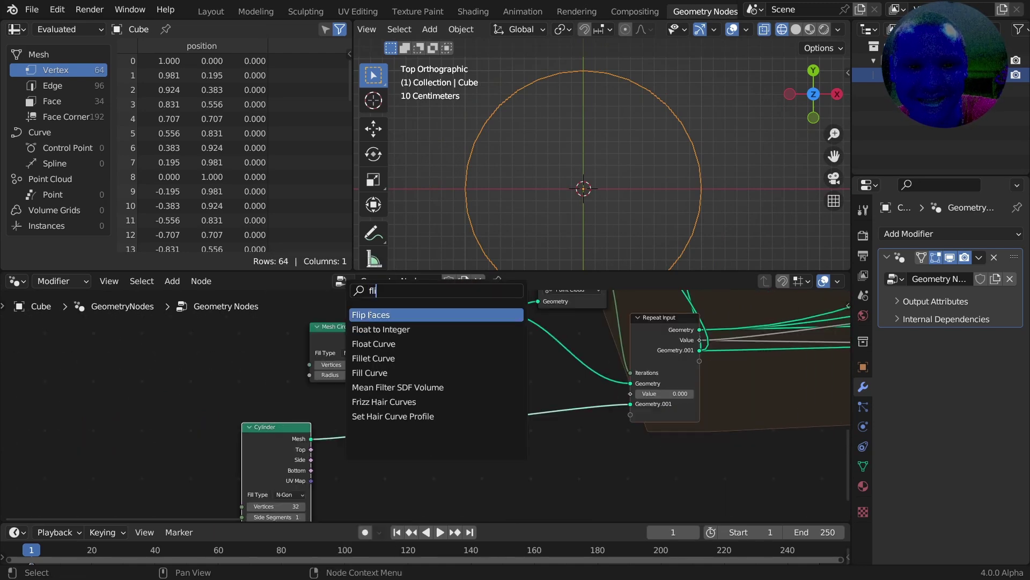
key(Return)
click(265, 426)
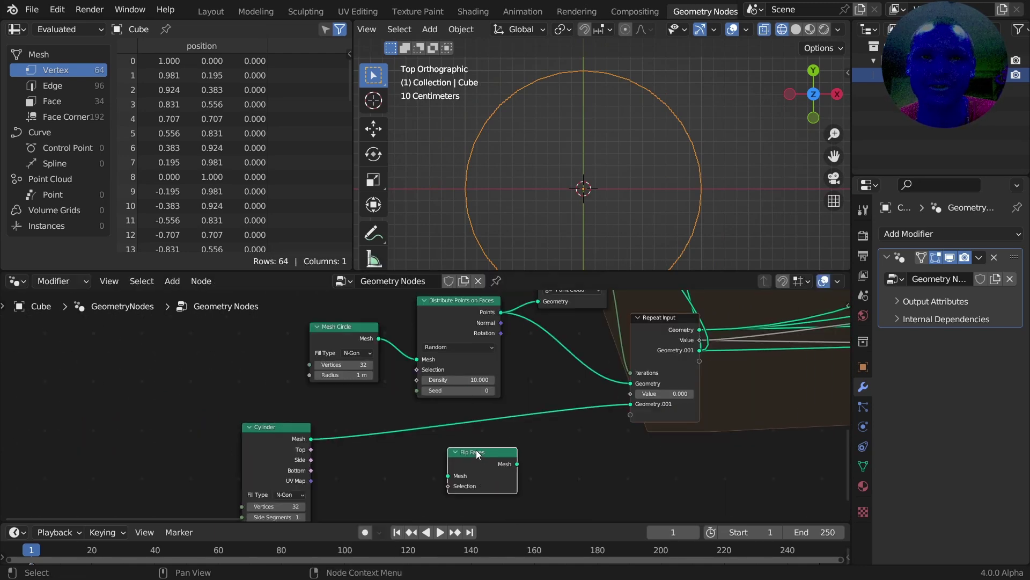
Sketch and erase annotation marks around the large circle's edge to illustrate the direction of its face normals.
mouse_move(364, 373)
mouse_down()
mouse_move(204, 250)
mouse_move(223, 317)
mouse_up()
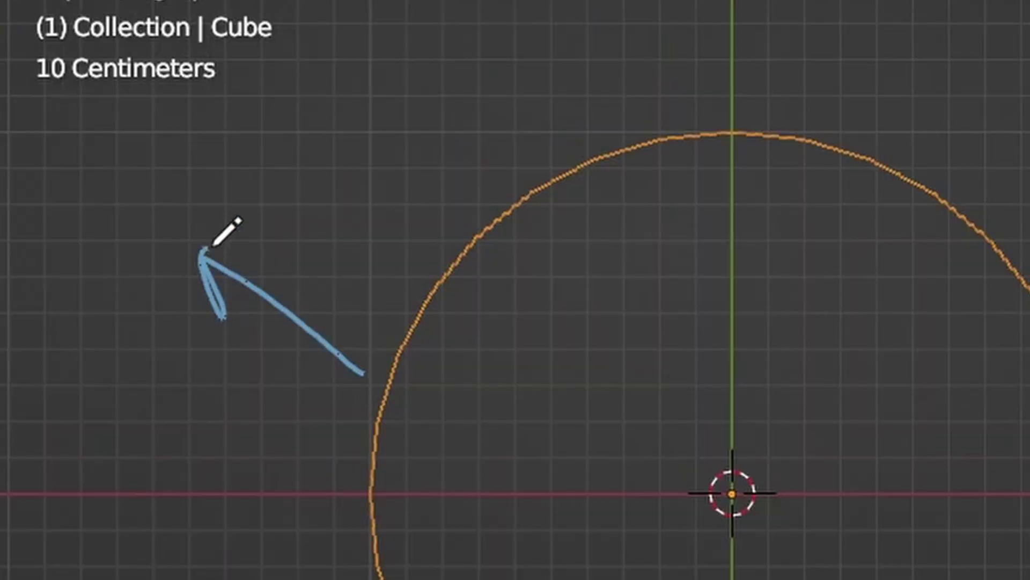
drag(200, 249, 261, 243)
drag(459, 231, 387, 176)
mouse_move(378, 135)
mouse_down()
mouse_move(438, 158)
mouse_move(378, 160)
mouse_move(440, 263)
mouse_up()
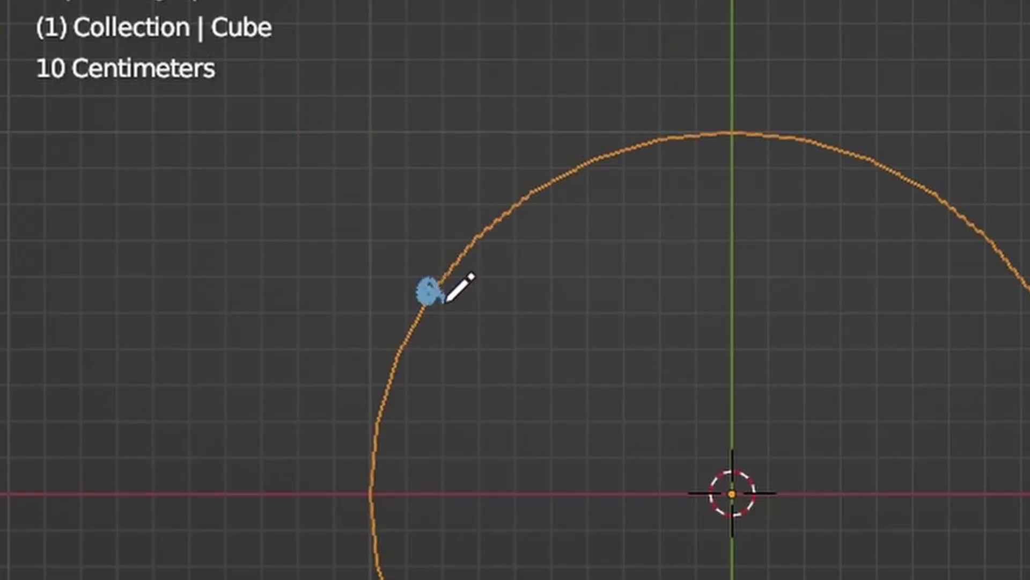
ctrl+drag(487, 299, 468, 303)
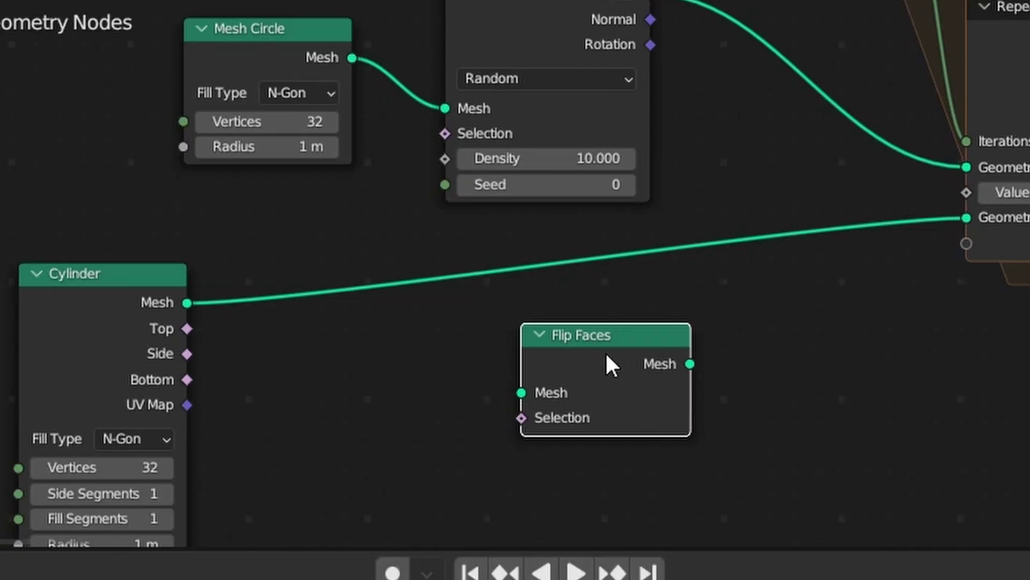
Insert the Flip Faces node on the link between the Cylinder's Mesh and the Repeat Input's Geometry.001, and inspect the packed circles.
drag(606, 354, 518, 269)
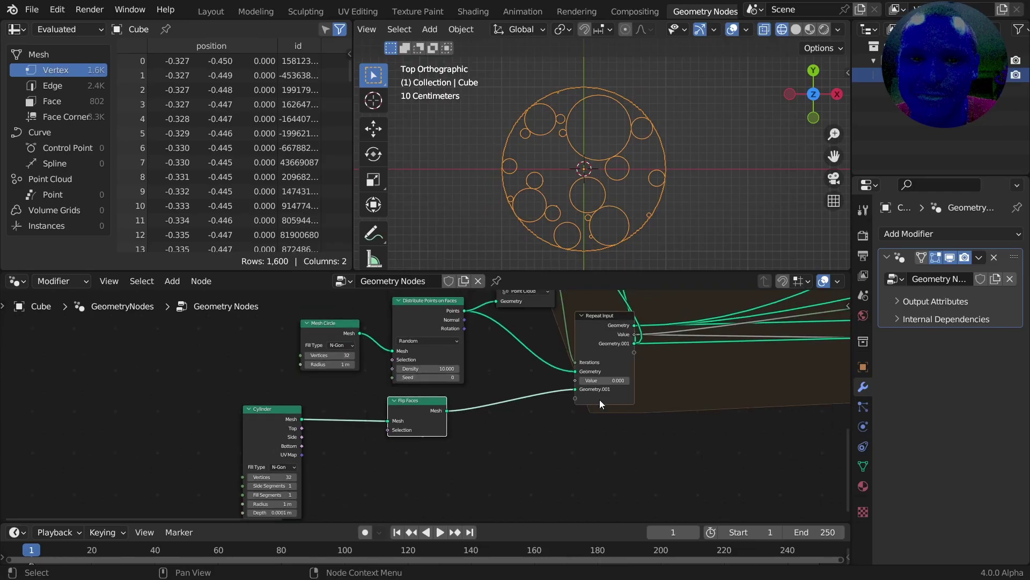
middle_drag(600, 400, 501, 422)
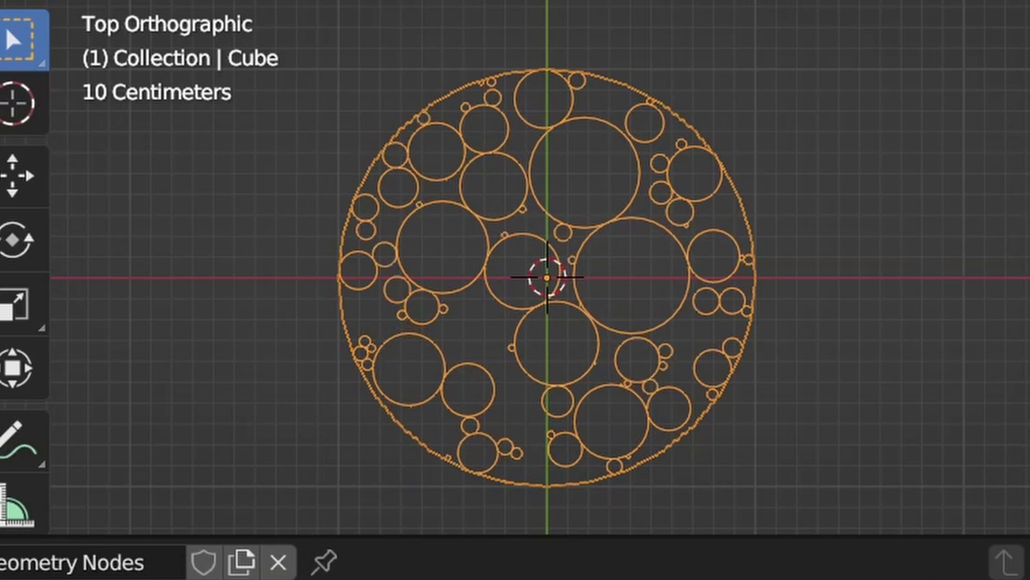
scroll(631, 250, up, 2)
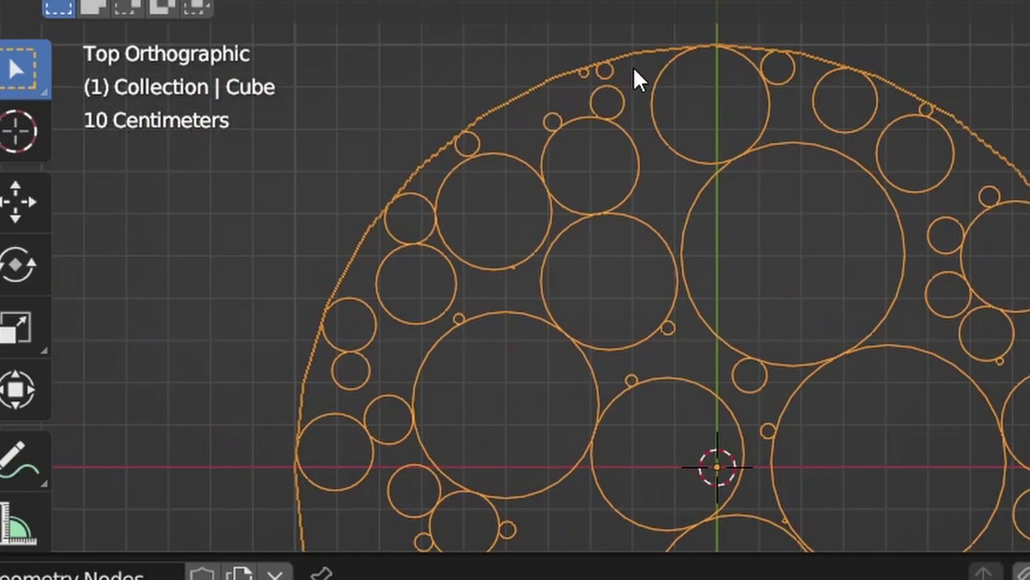
scroll(520, 242, up, 5)
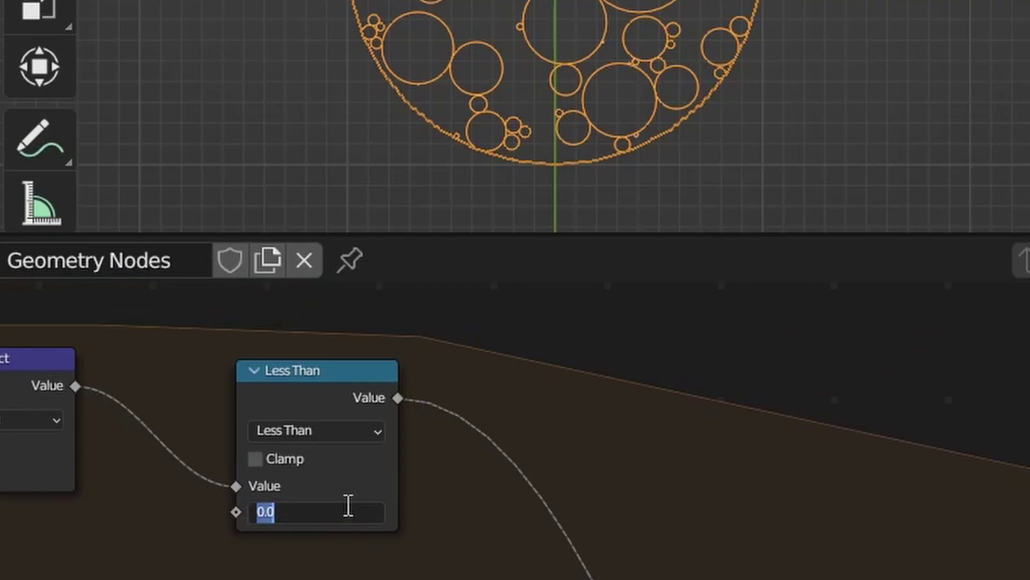
Try different thresholds on the Less Than node, including -0.1, and set it to -0.05.
key(Return)
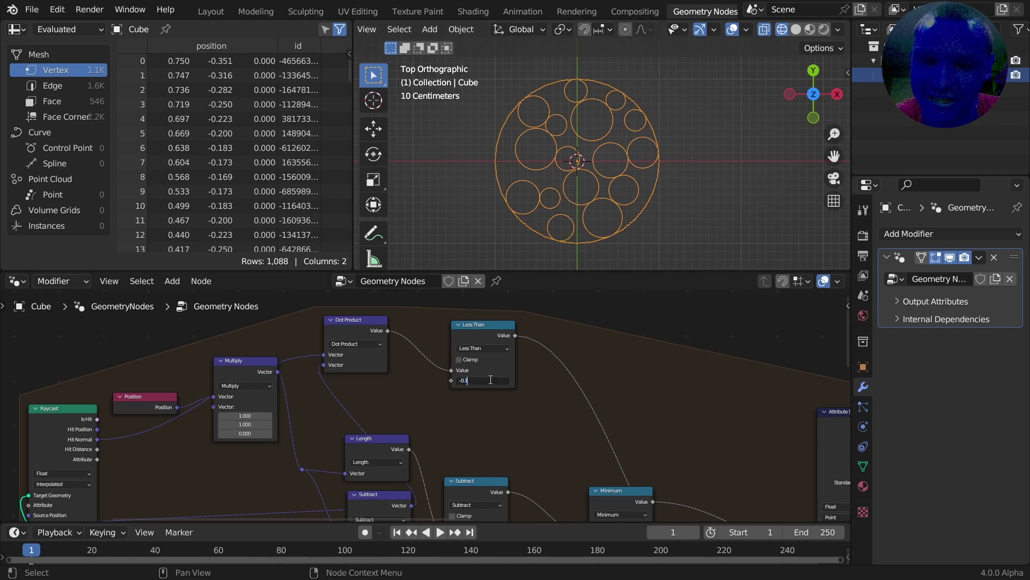
key(Return)
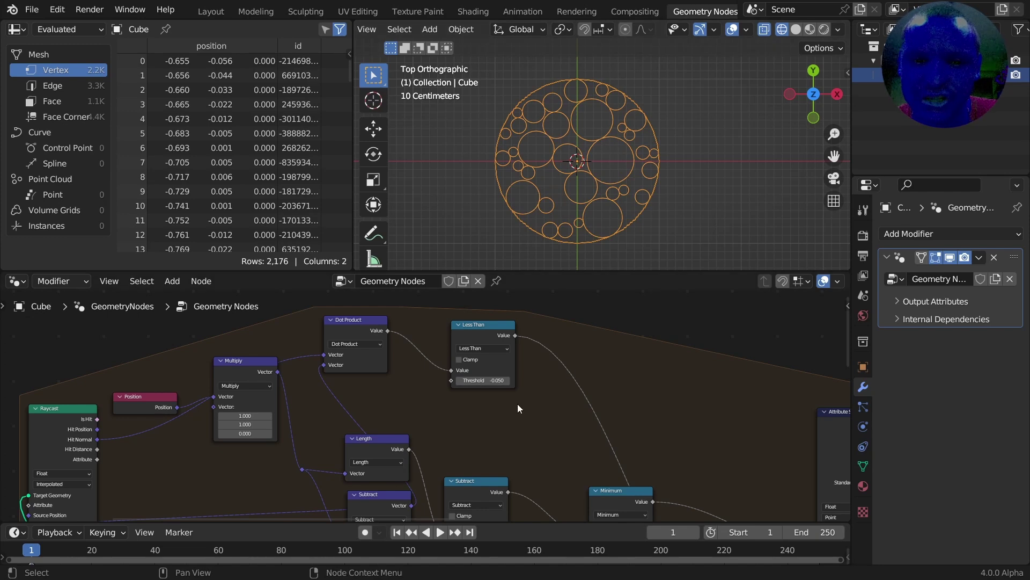
key(Return)
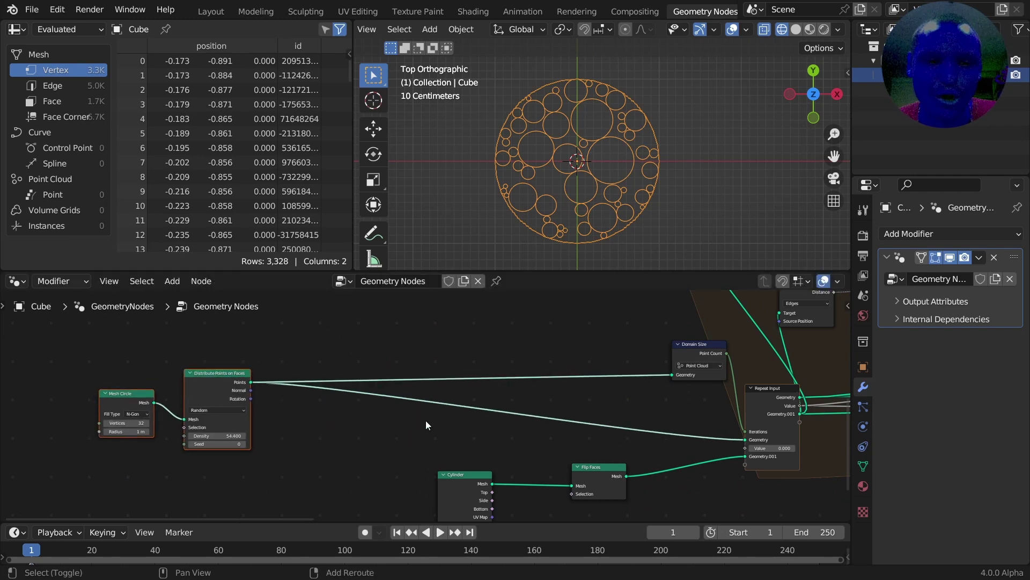
Switch the Distribute Points on Faces method to Poisson Disk and set Density Max to 100.
scroll(426, 425, up, 3)
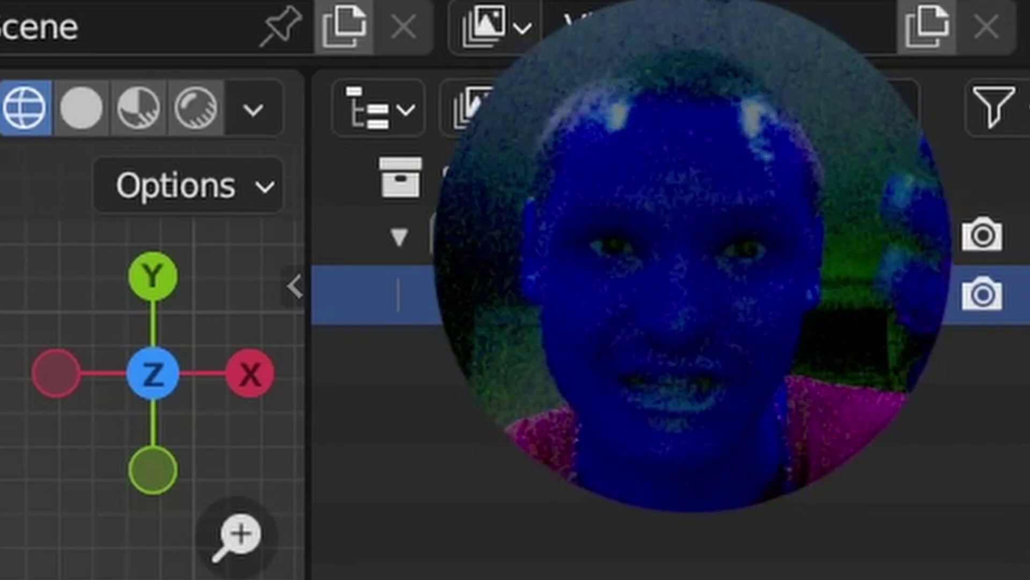
click(530, 234)
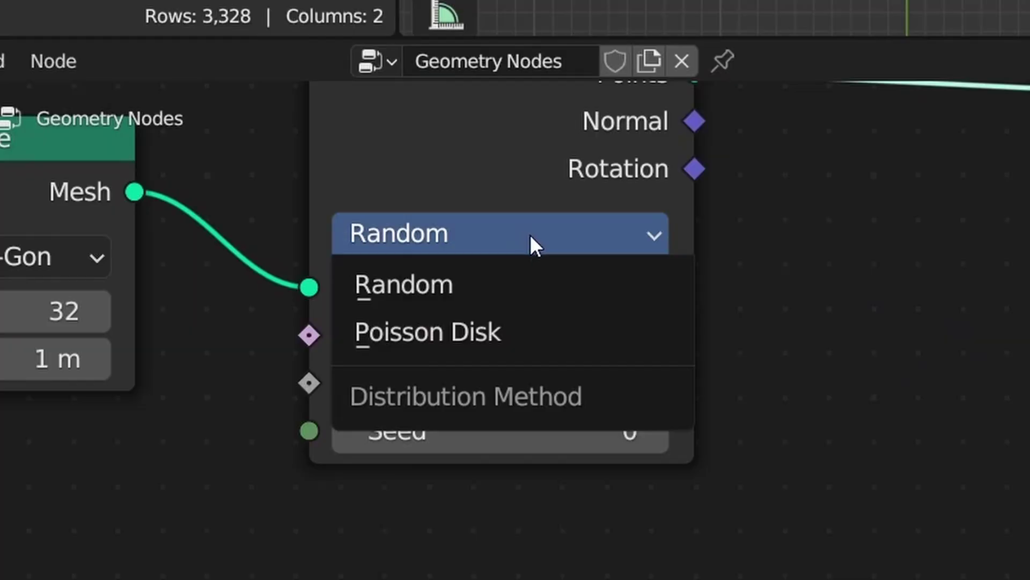
click(488, 326)
double_click(524, 430)
text(100)
key(Return)
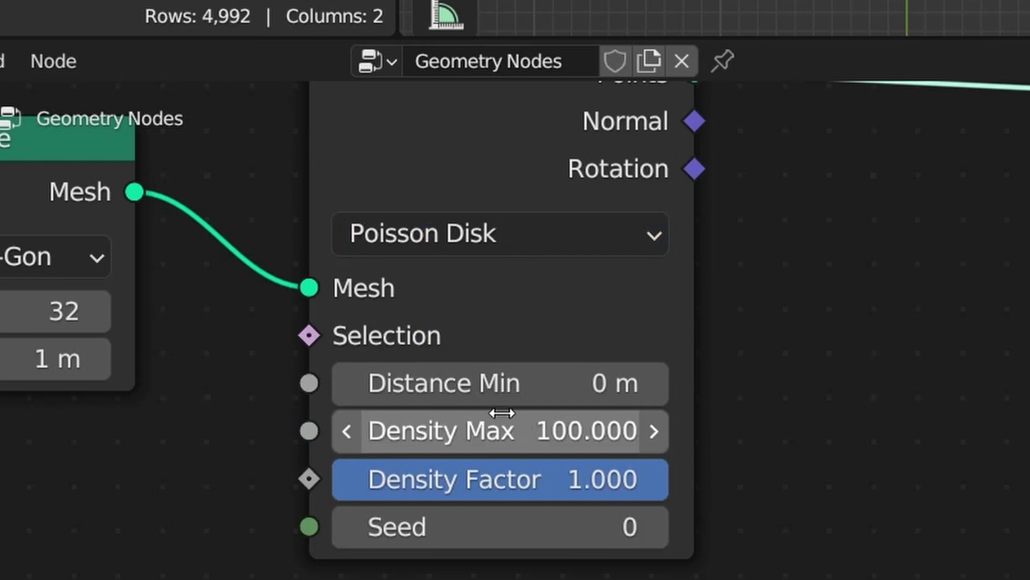
Set the minimum distance between the Poisson Disk points to 0.1 m.
double_click(537, 376)
text(.1)
key(Return)
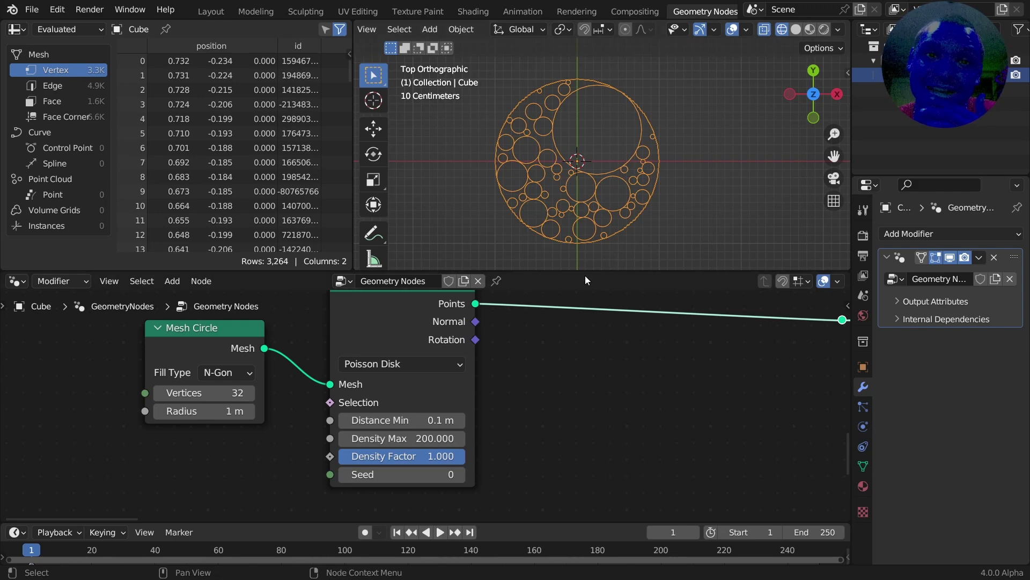
Insert a Set Position node on the link between Distribute Points on Faces and the reroute.
scroll(588, 301, down, 5)
scroll(587, 311, down, 5)
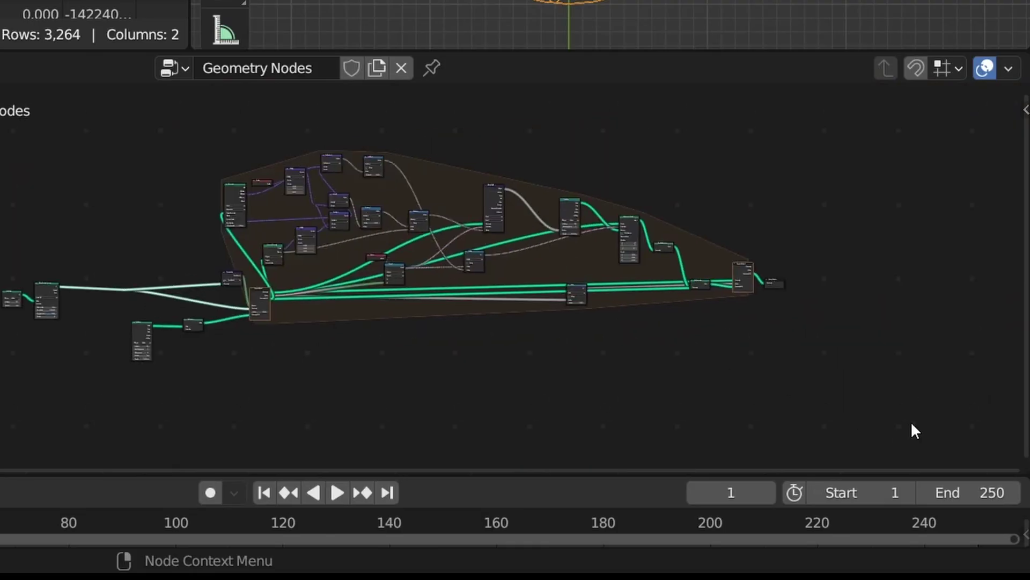
drag(768, 486, 309, 338)
scroll(461, 388, up, 2)
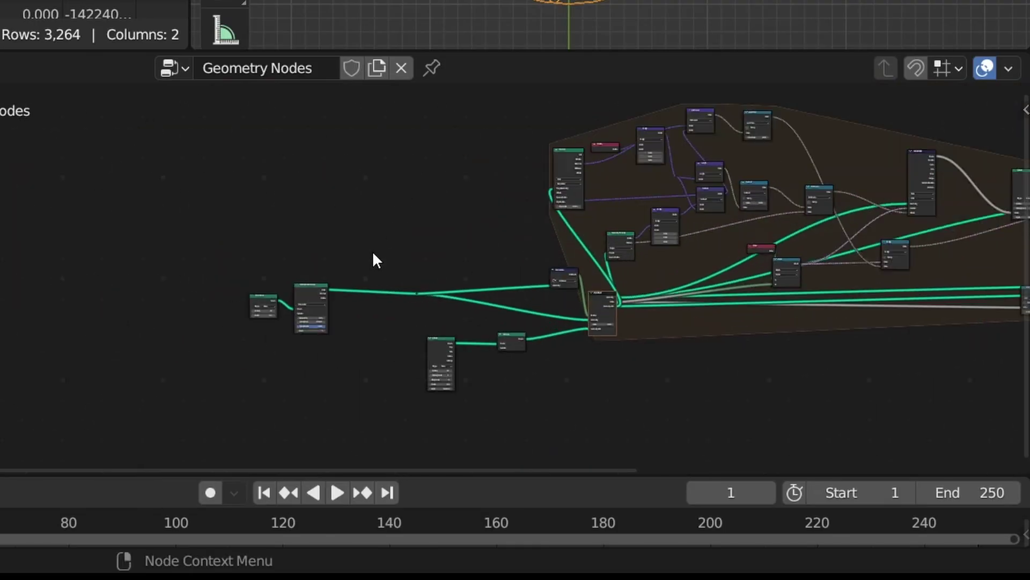
scroll(373, 250, up, 6)
middle_drag(280, 253, 291, 227)
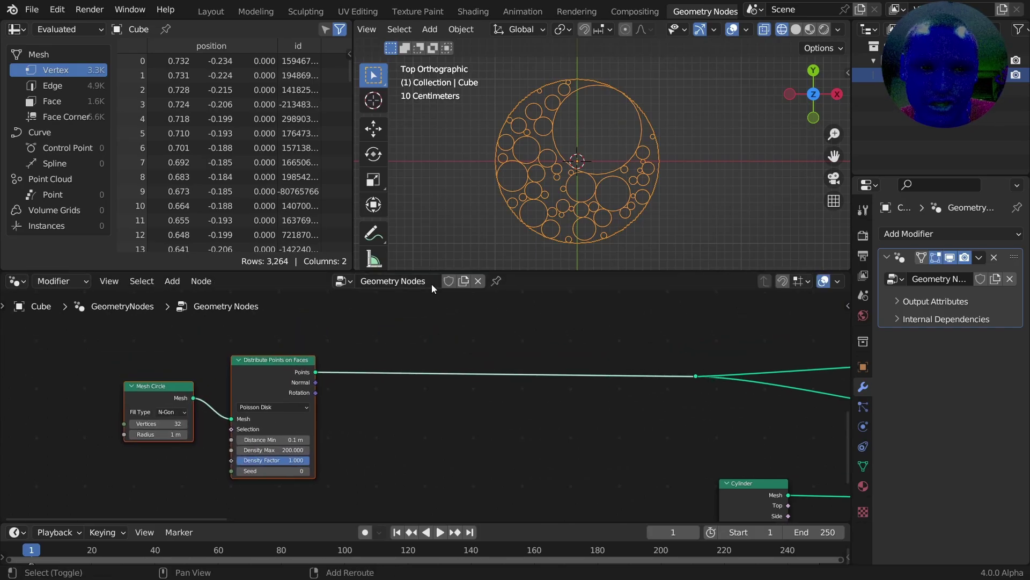
key(shift+a)
text(set po)
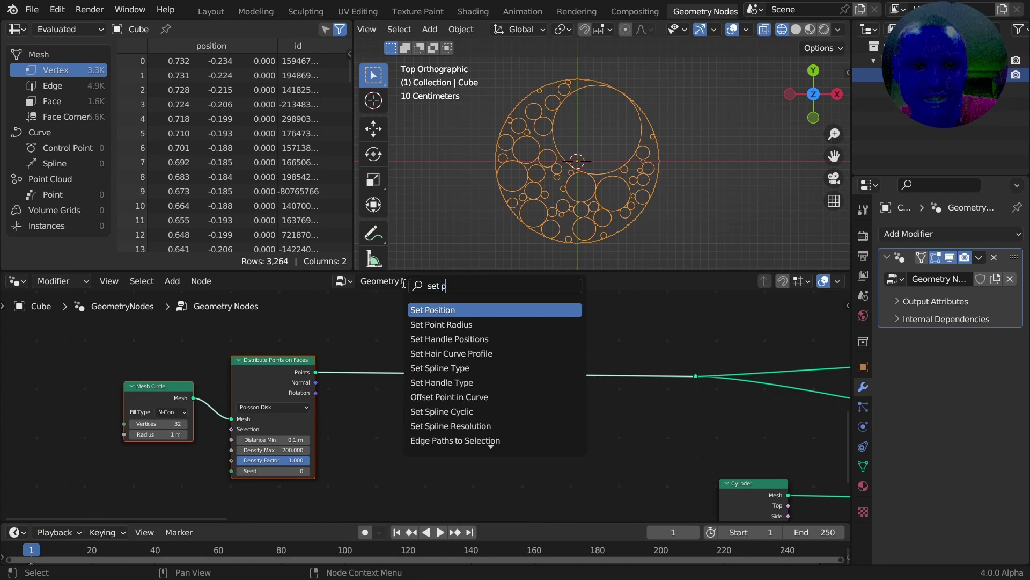
click(433, 310)
click(613, 300)
Add a Noise Texture node and connect its Color output to the Offset of the Set Position node.
key(shift+a)
text(noise)
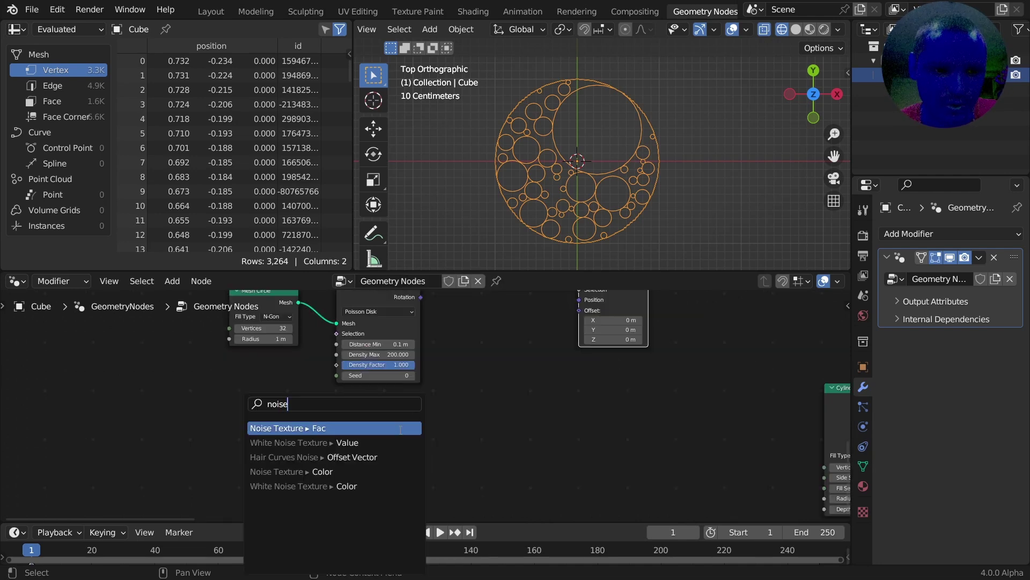
click(352, 470)
click(368, 426)
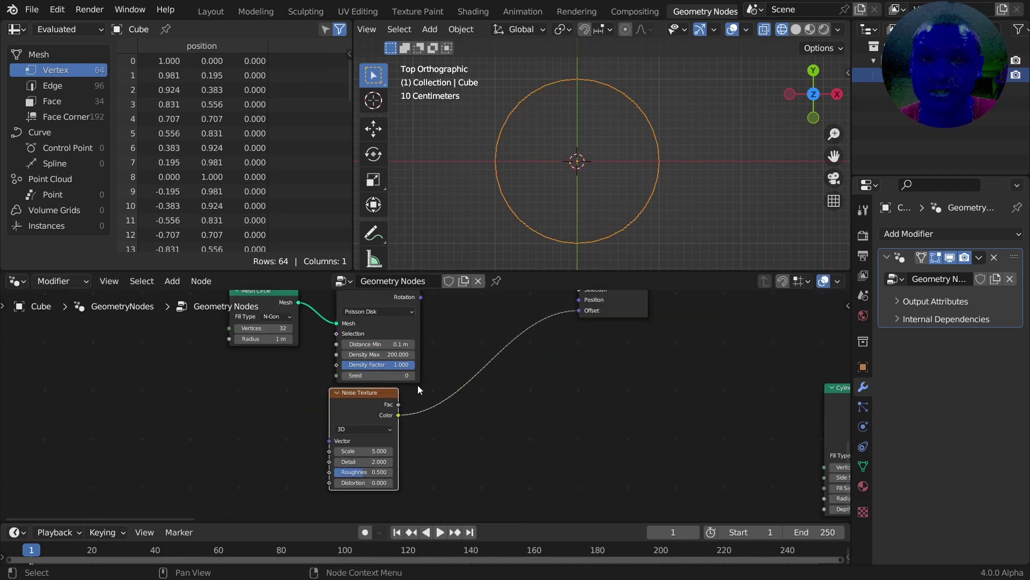
Insert a Vector Math node between the Noise Texture and Set Position, set to Subtract with 0.5 on all three axes.
key(shift+a)
text(vec)
click(497, 329)
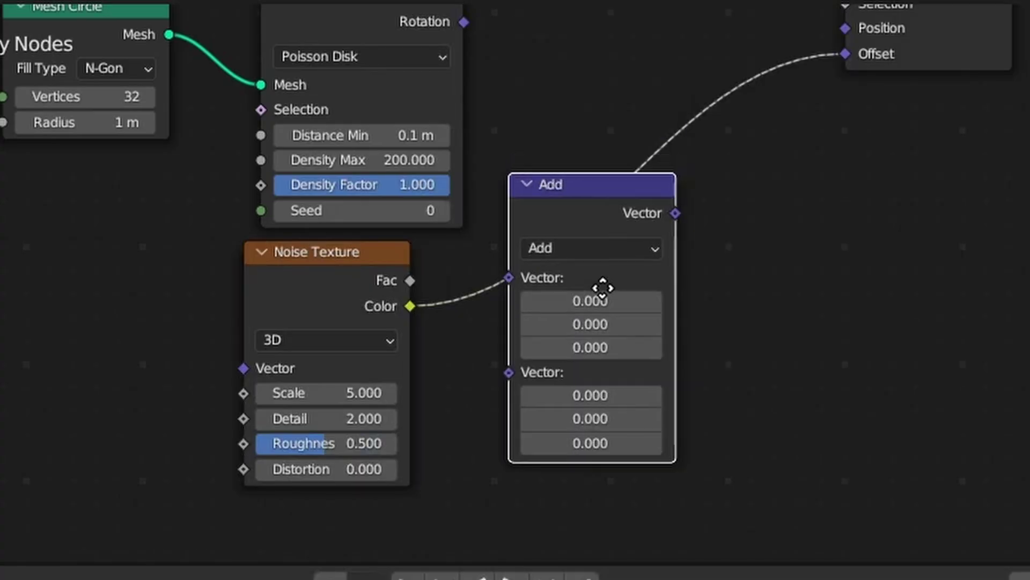
click(602, 289)
ctrl+scroll(594, 243, down, 1)
click(608, 320)
key(Return)
middle_drag(739, 209, 714, 221)
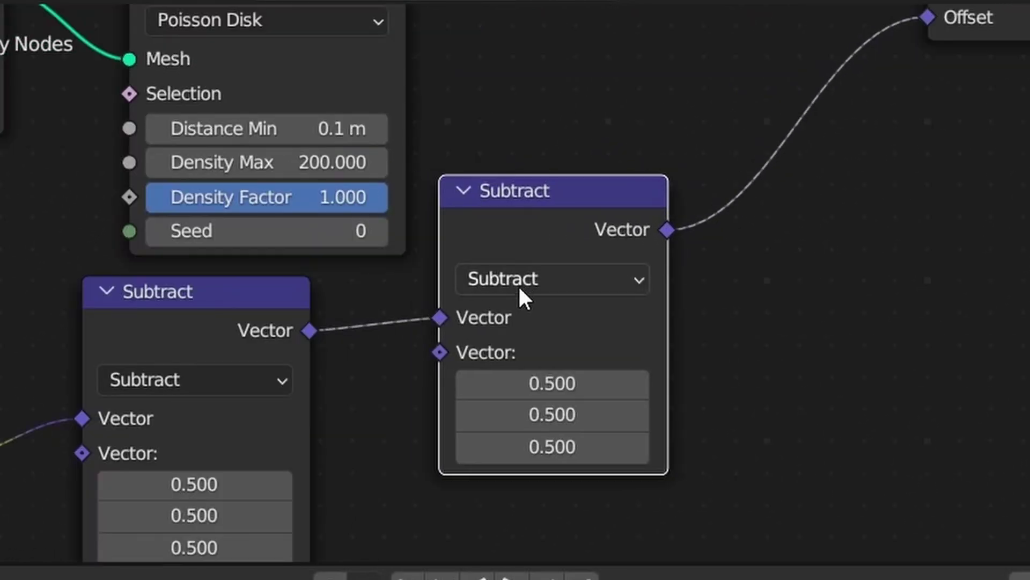
Change the duplicated Vector Math node after the Subtract node to Multiply, with vector values 1, 1 and 0.
click(519, 280)
click(494, 172)
middle_drag(550, 335, 509, 283)
drag(513, 330, 514, 361)
text(1)
key(Return)
click(534, 403)
text(0)
key(Return)
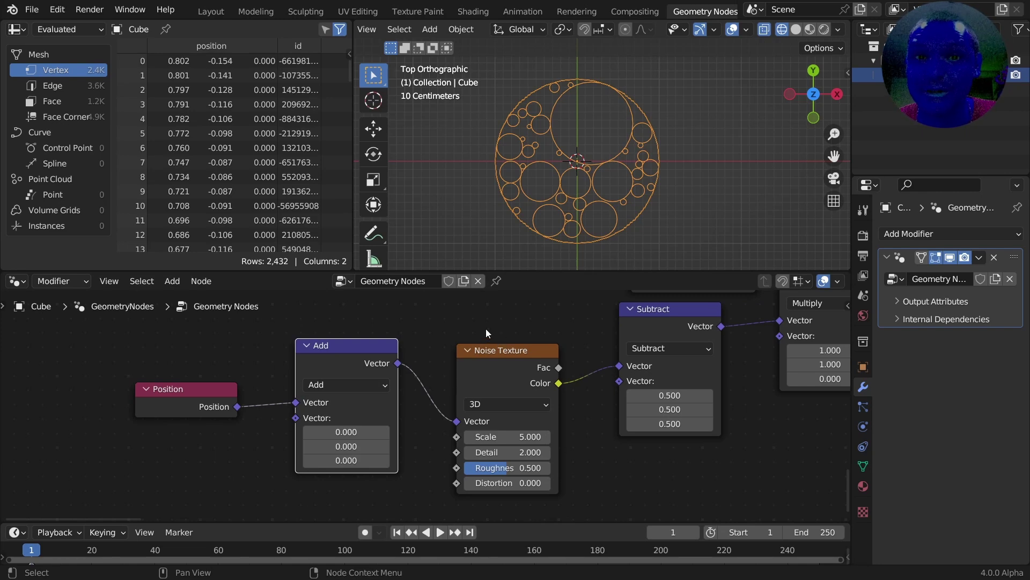
middle_drag(349, 433, 425, 413)
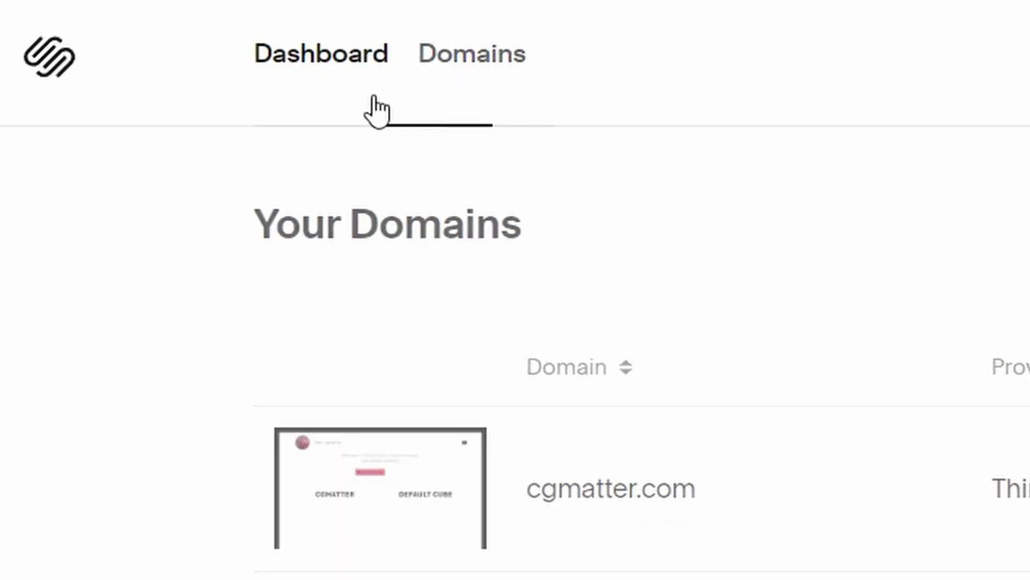
Switch to the Squarespace account and open the Domains list.
click(479, 58)
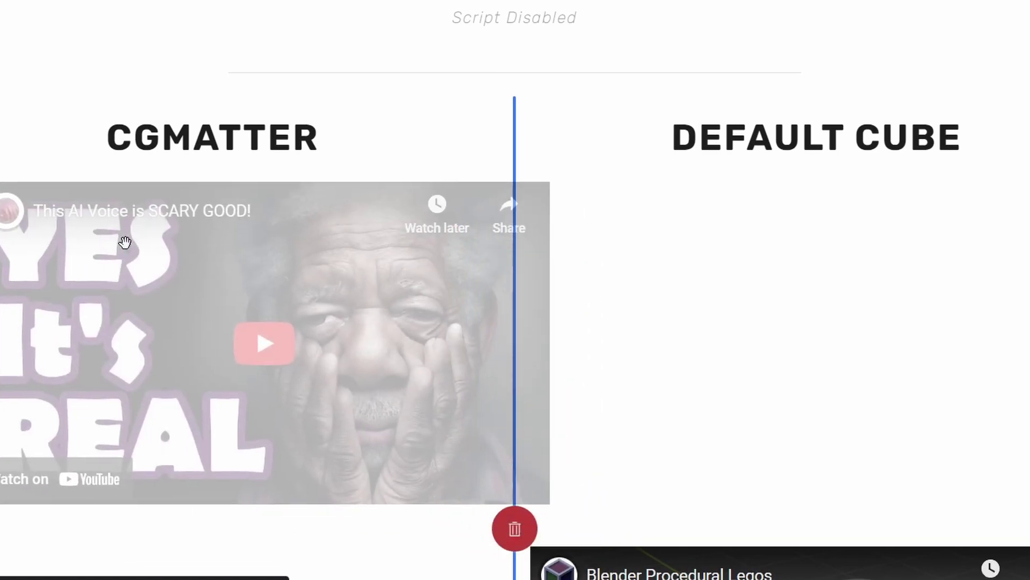